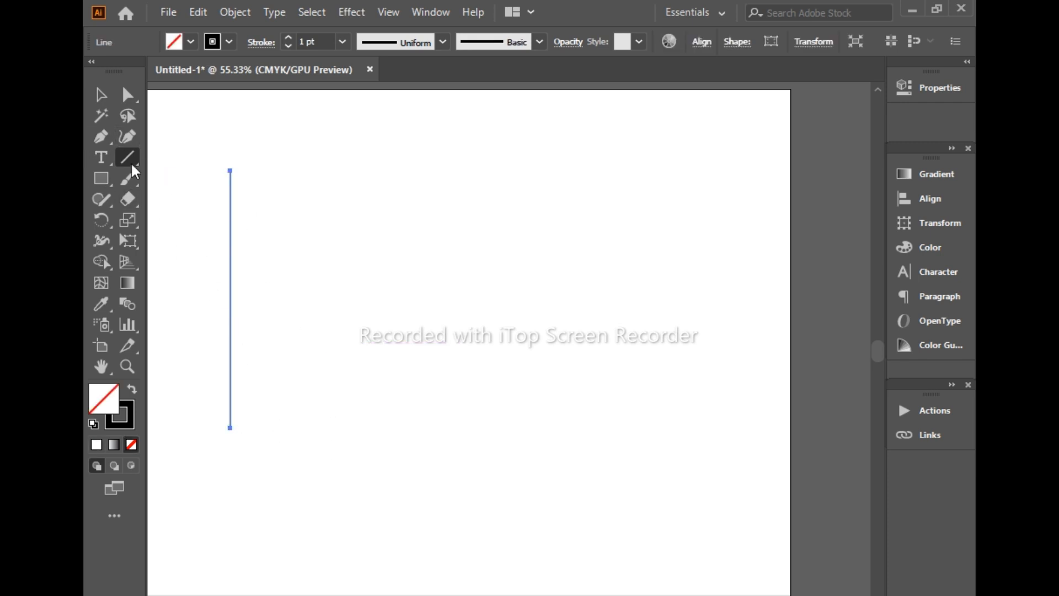
# Duplicate the vertical line sideways and repeat the copy until there are seven evenly spaced parallel lines
pyautogui.click(101, 94)
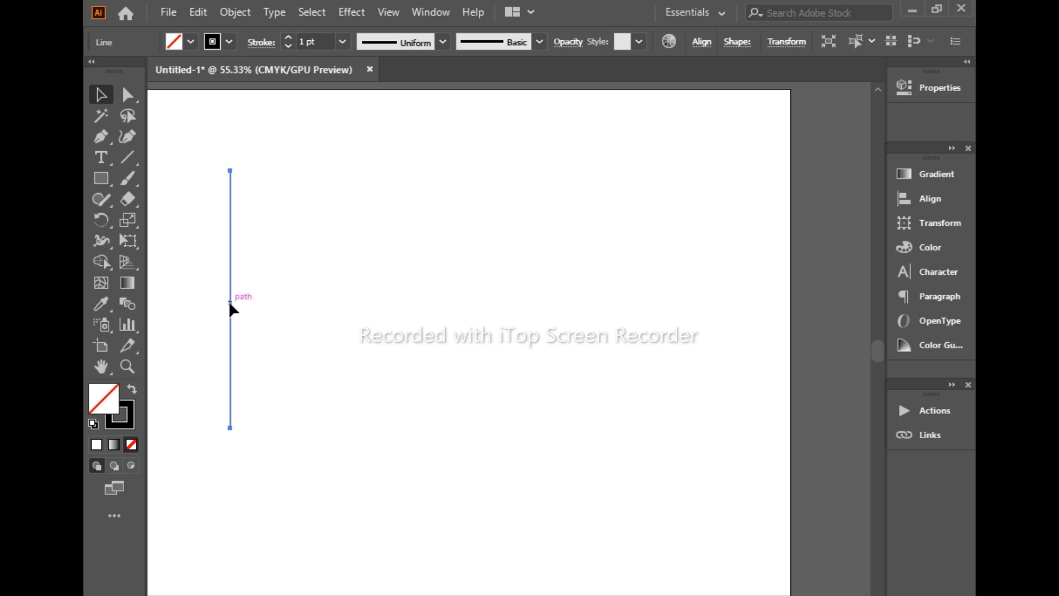
pyautogui.moveTo(229, 302); pyautogui.dragTo(249, 302)
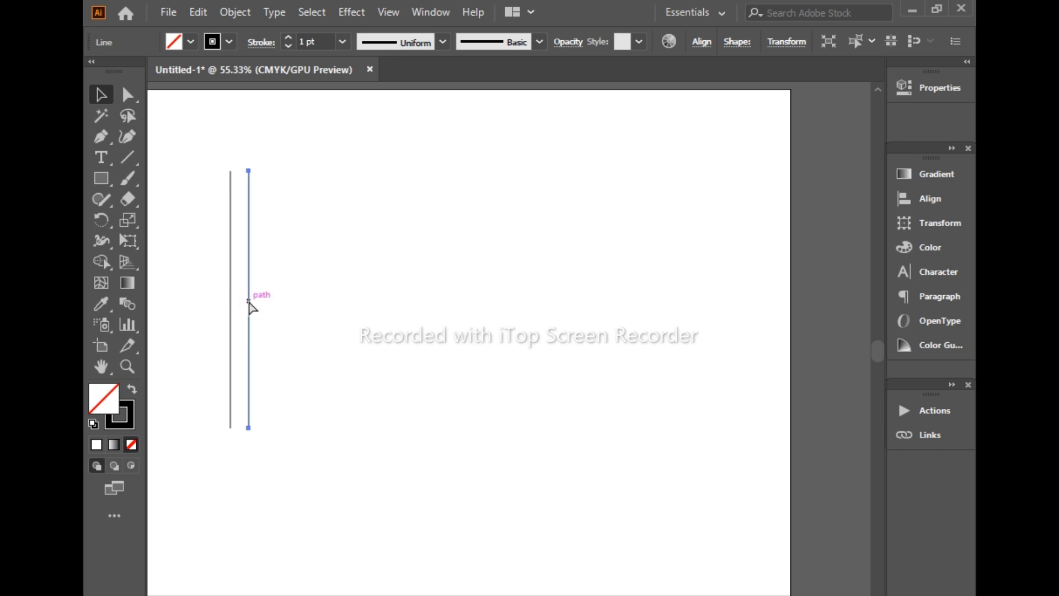
pyautogui.hotkey('ctrl', 'd')
pyautogui.hotkey('ctrl', 'd')
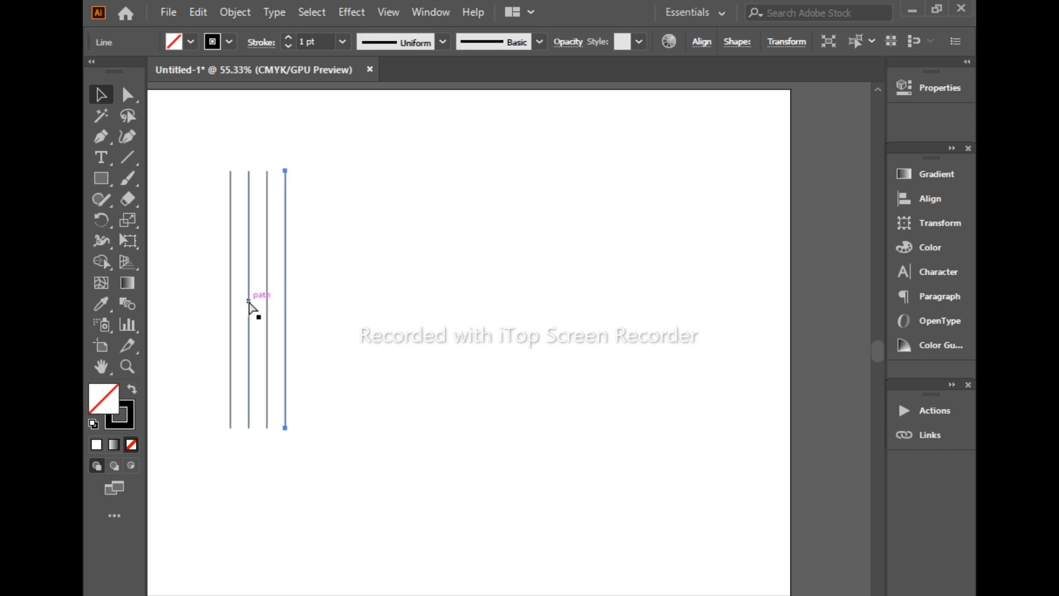
pyautogui.hotkey('ctrl', 'd')
pyautogui.hotkey('ctrl', 'd')
pyautogui.hotkey('ctrl', 'd')
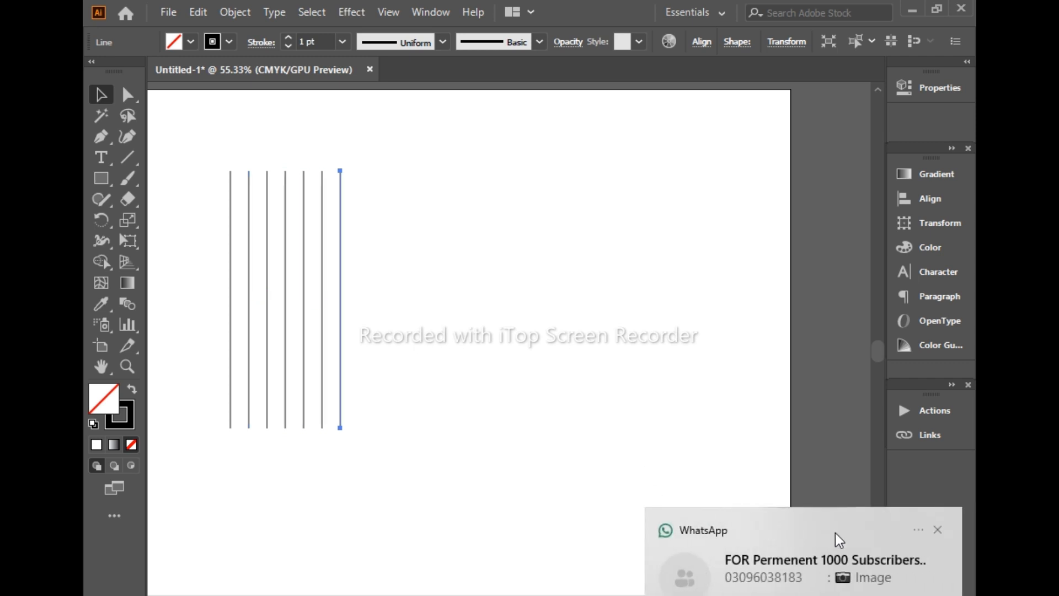
pyautogui.click(939, 529)
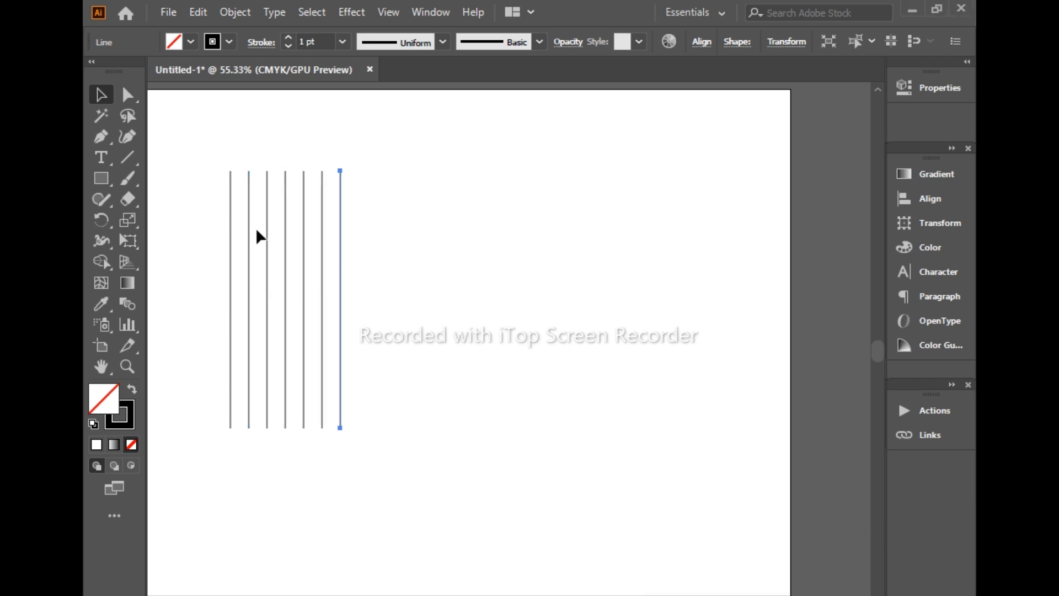
# Select all seven vertical lines and create a copy of them rotated by 60°
pyautogui.moveTo(187, 157); pyautogui.dragTo(419, 399)
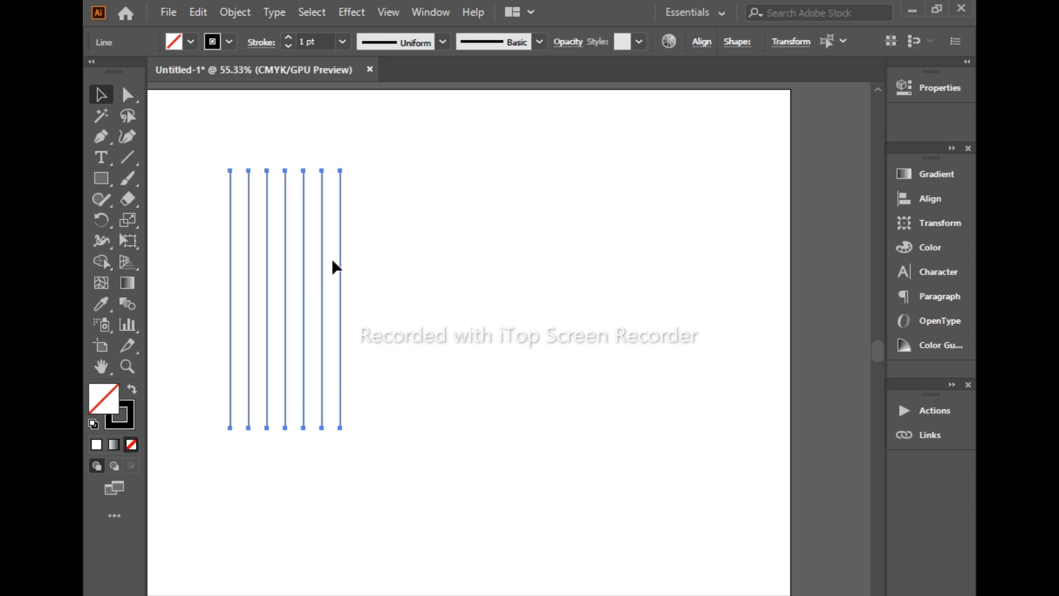
pyautogui.rightClick(360, 265)
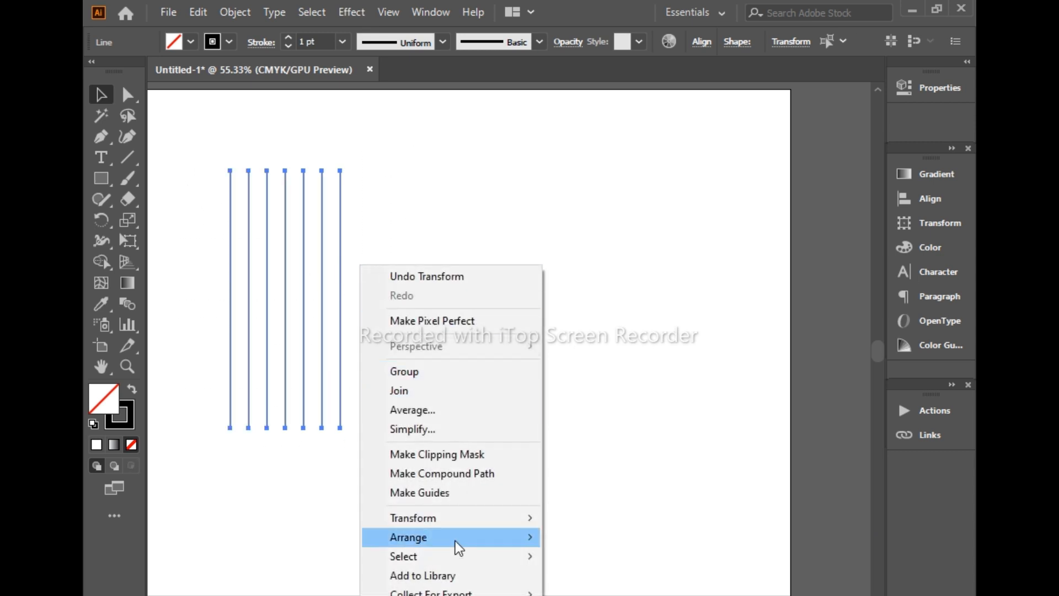
pyautogui.moveTo(452, 537)
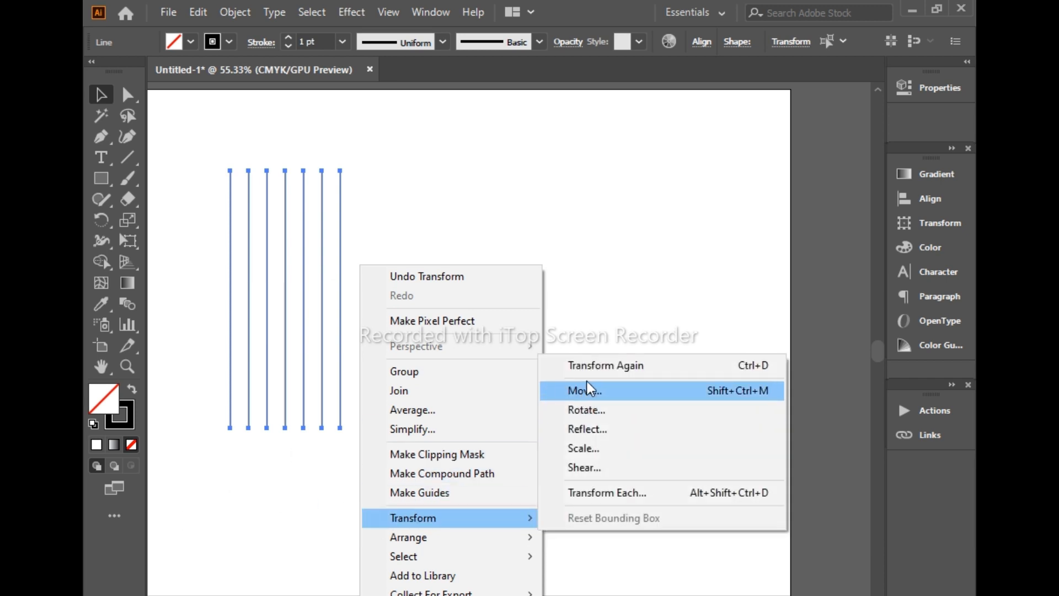
pyautogui.click(588, 411)
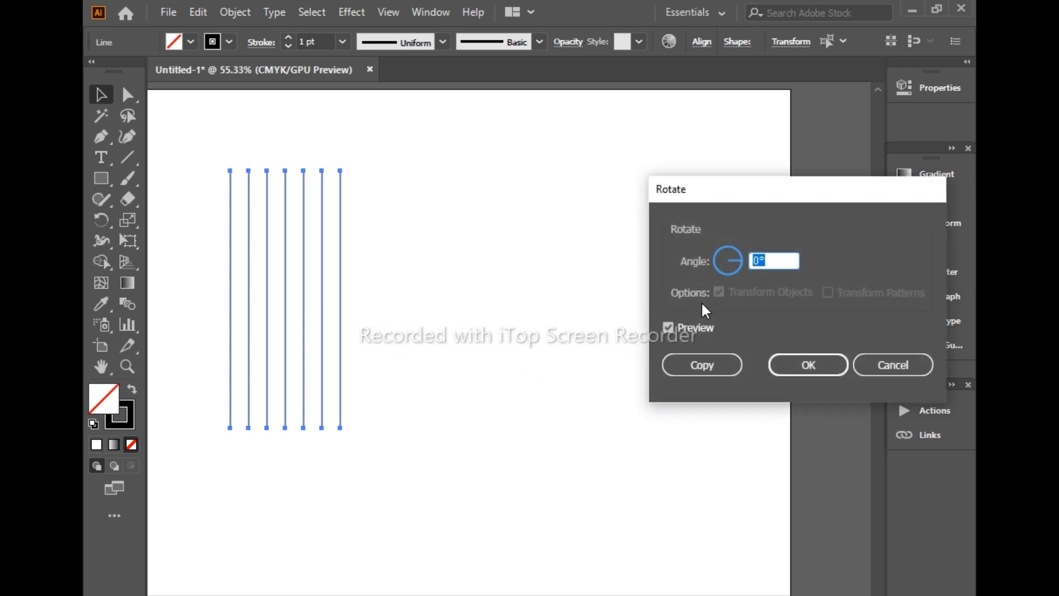
pyautogui.moveTo(697, 197); pyautogui.dragTo(422, 200)
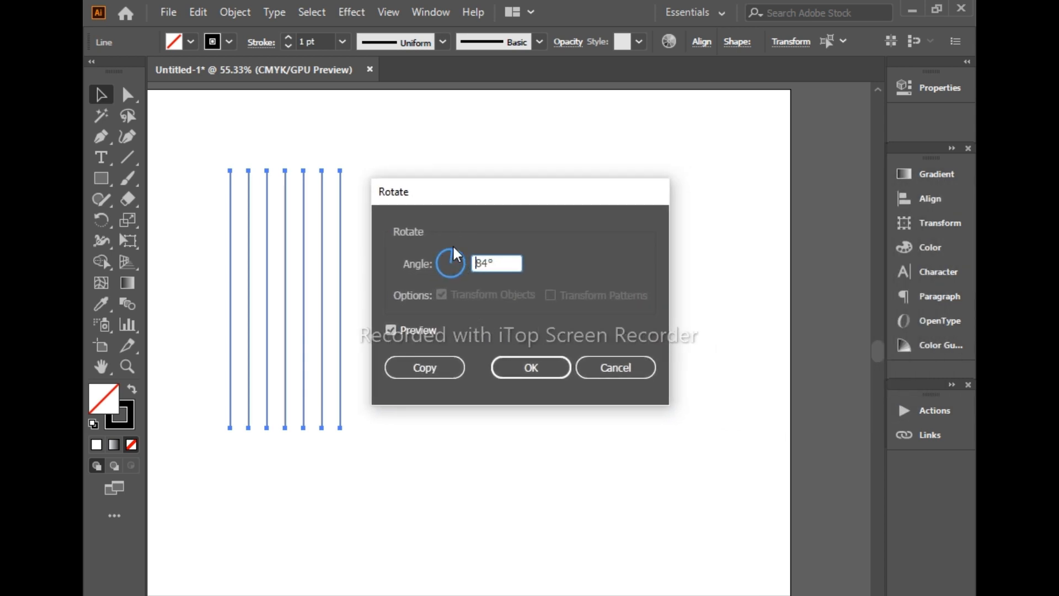
pyautogui.moveTo(453, 249); pyautogui.dragTo(454, 252)
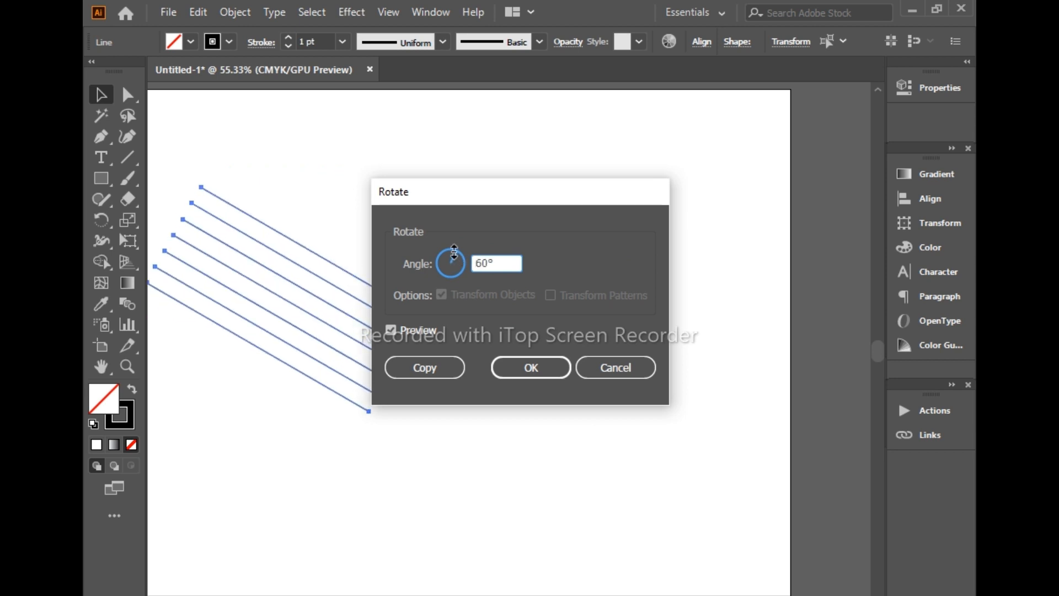
pyautogui.click(429, 366)
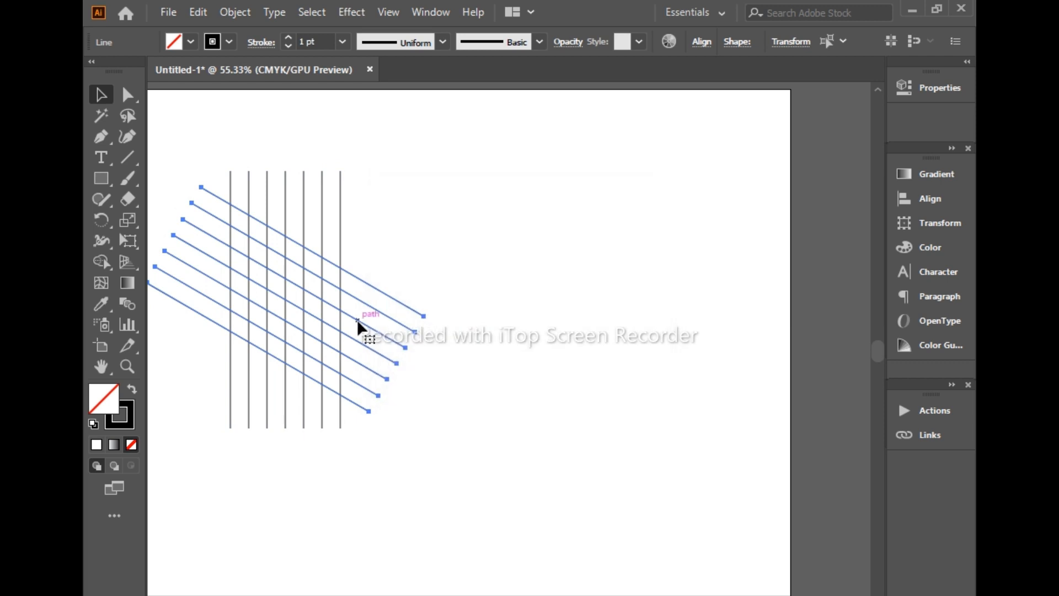
# Create a copy of the rotated lines reflected across the vertical axis to complete the hexagonal line grid
pyautogui.rightClick(369, 321)
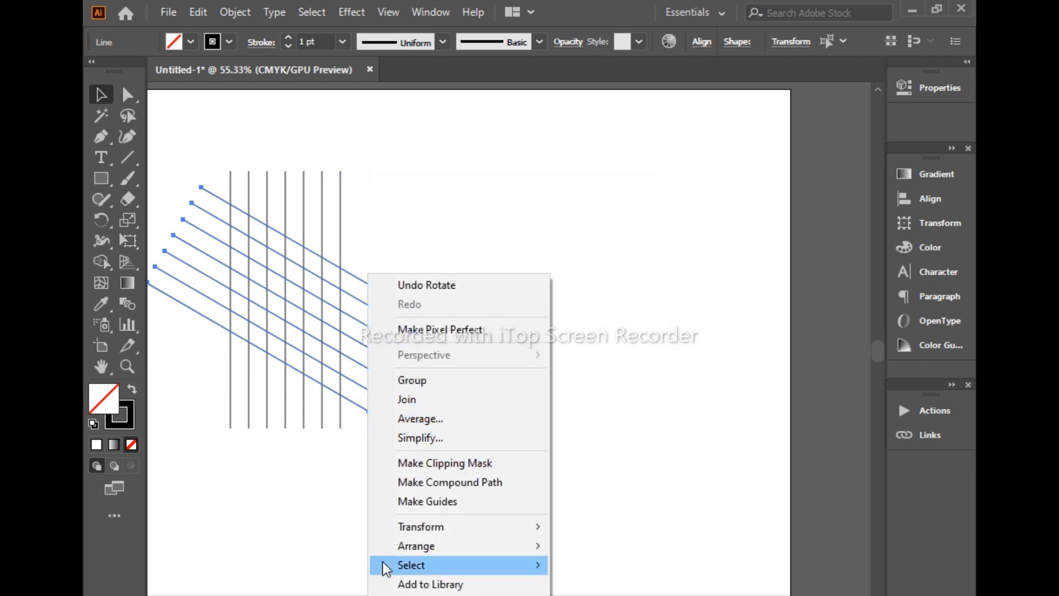
pyautogui.moveTo(385, 531)
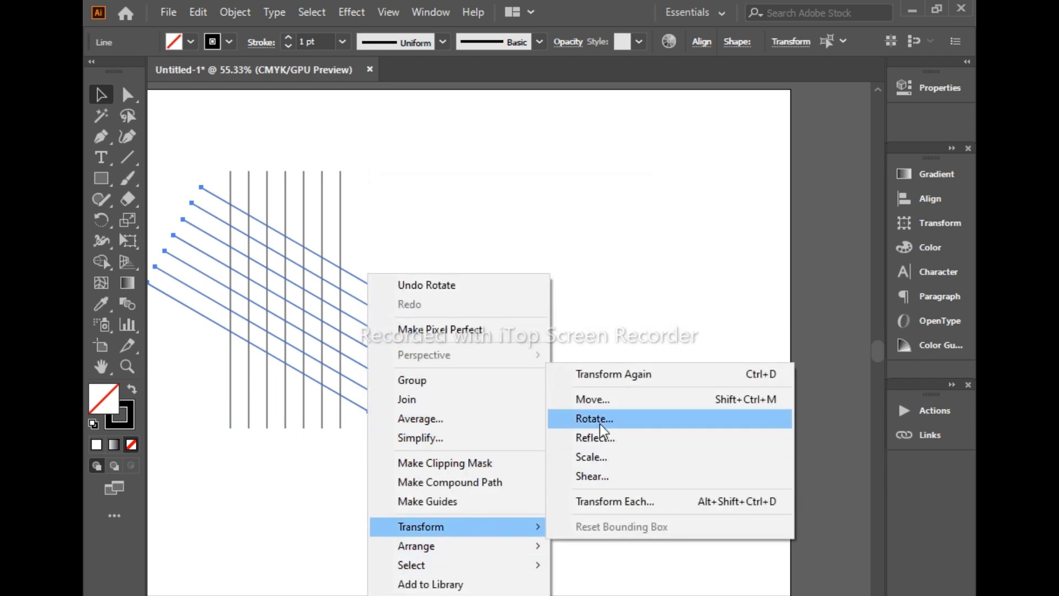
pyautogui.click(596, 438)
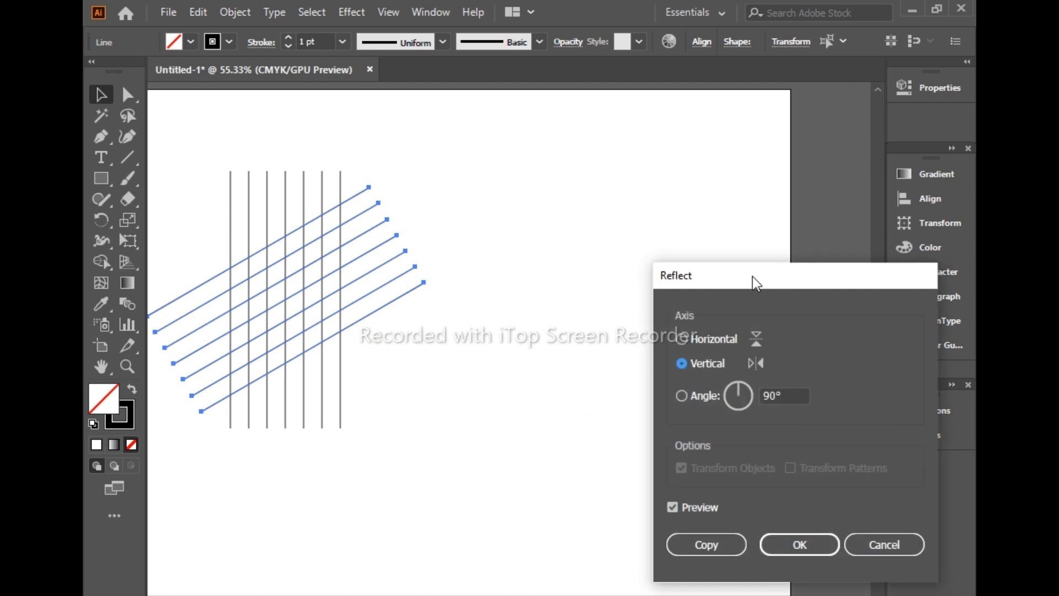
pyautogui.moveTo(762, 276); pyautogui.dragTo(446, 267)
pyautogui.click(363, 388)
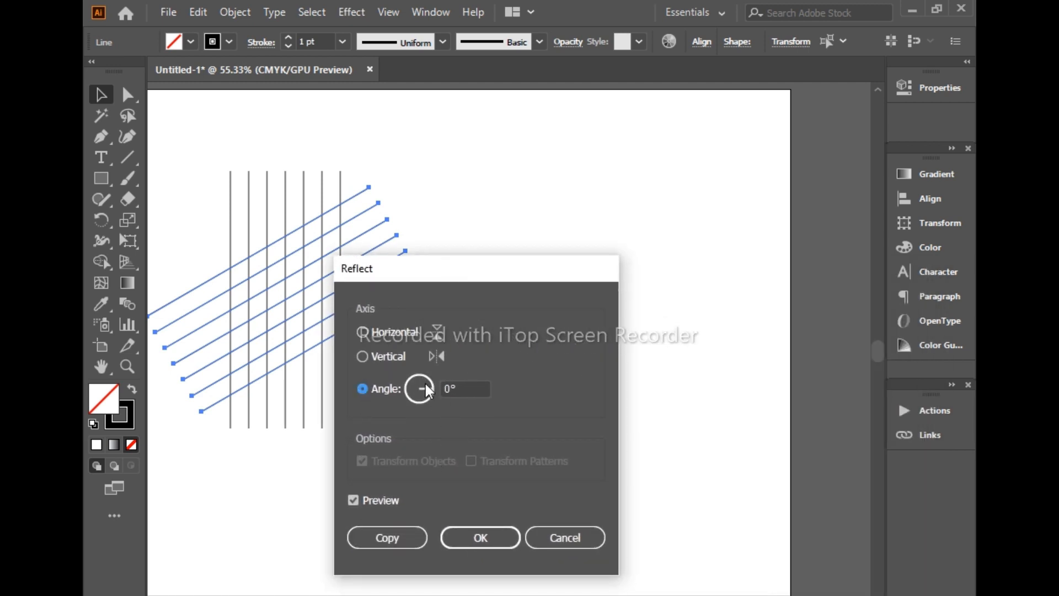
pyautogui.moveTo(425, 382); pyautogui.dragTo(425, 375)
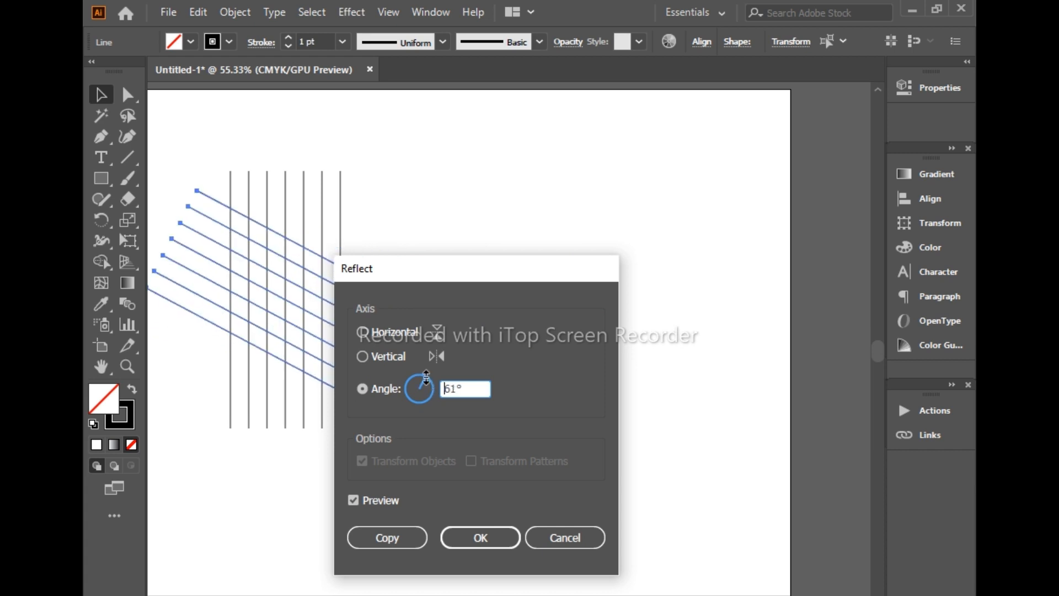
pyautogui.click(363, 357)
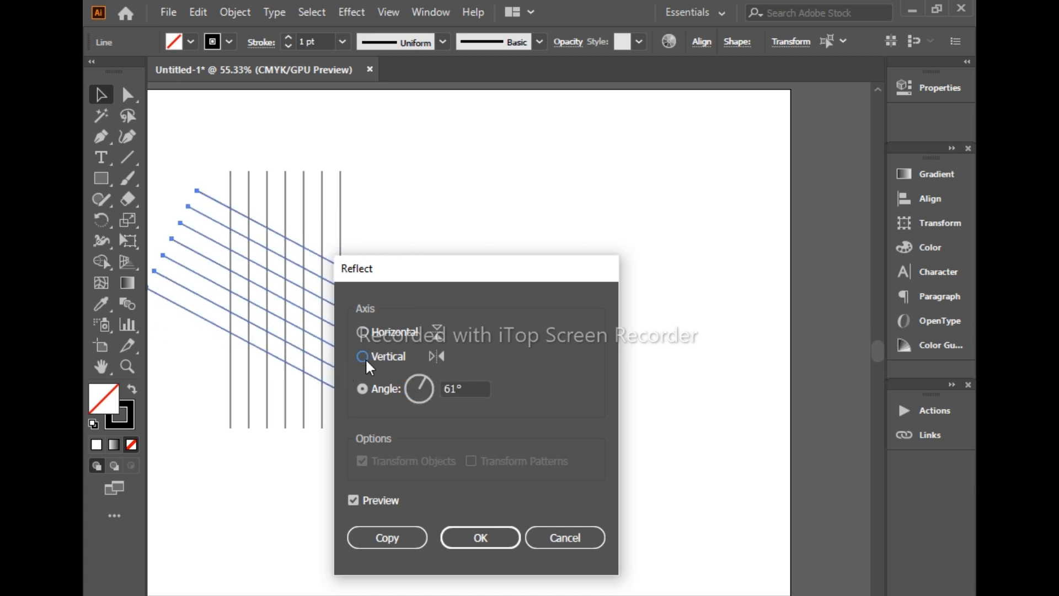
pyautogui.click(377, 539)
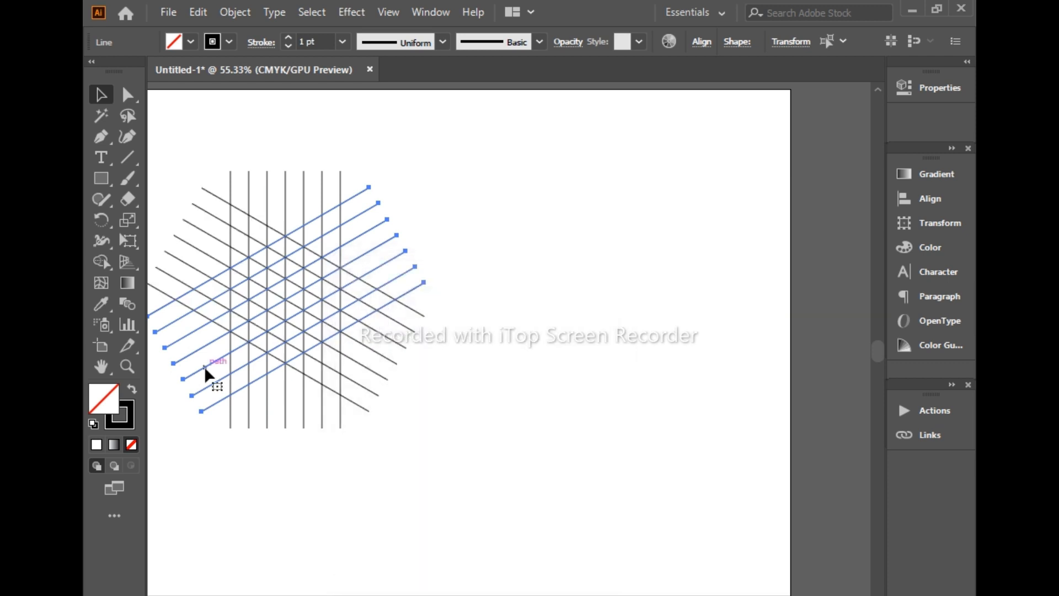
# Select the whole line grid and merge its central cells into one angular S shape with the Shape Builder tool
pyautogui.moveTo(191, 168); pyautogui.dragTo(428, 448)
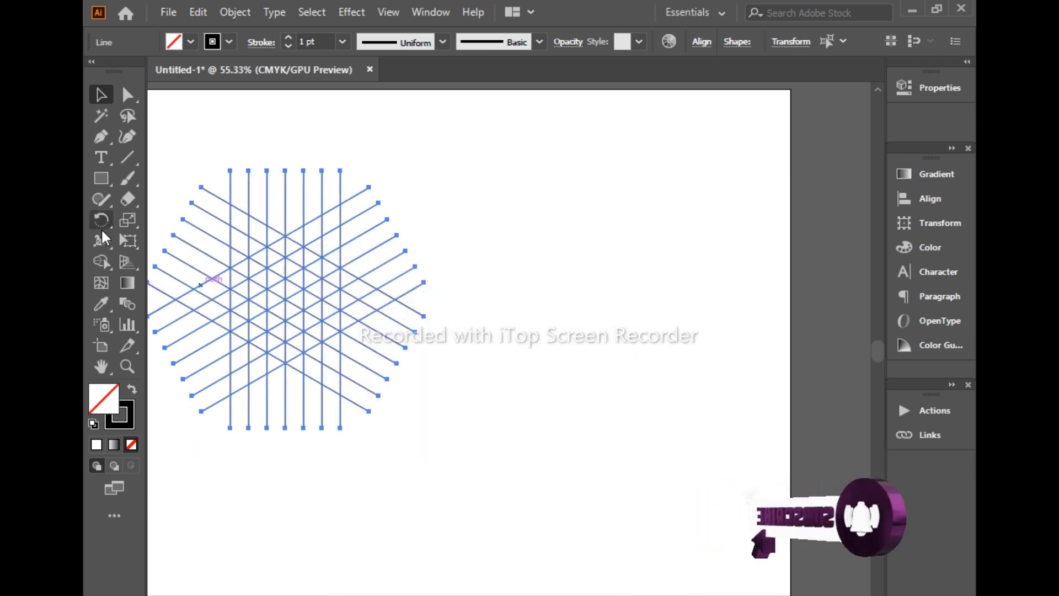
pyautogui.click(102, 260)
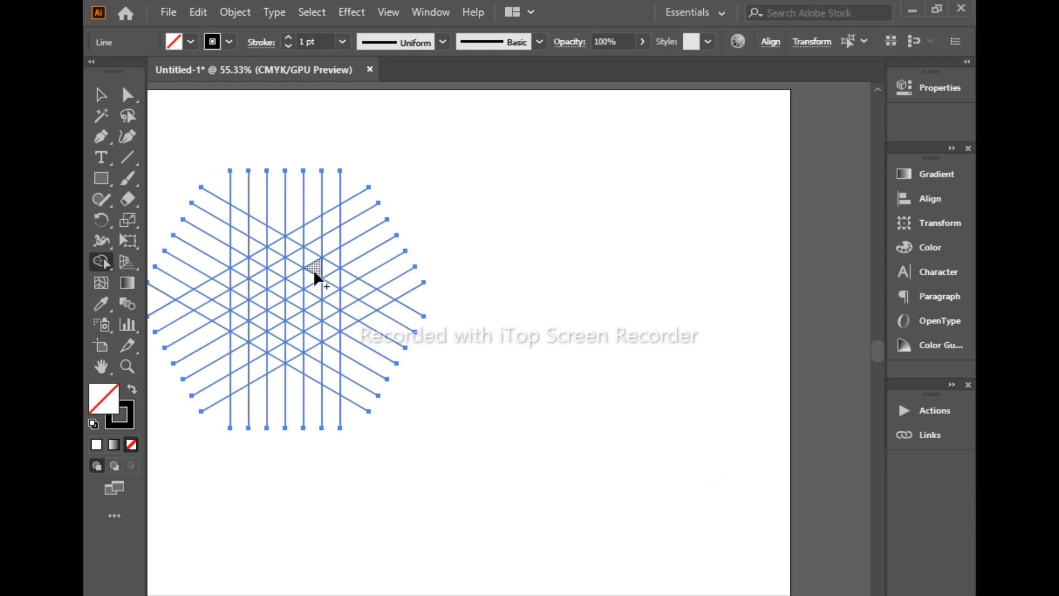
pyautogui.moveTo(304, 258)
pyautogui.mouseDown()
pyautogui.moveTo(282, 244)
pyautogui.moveTo(256, 271)
pyautogui.moveTo(312, 303)
pyautogui.mouseUp()
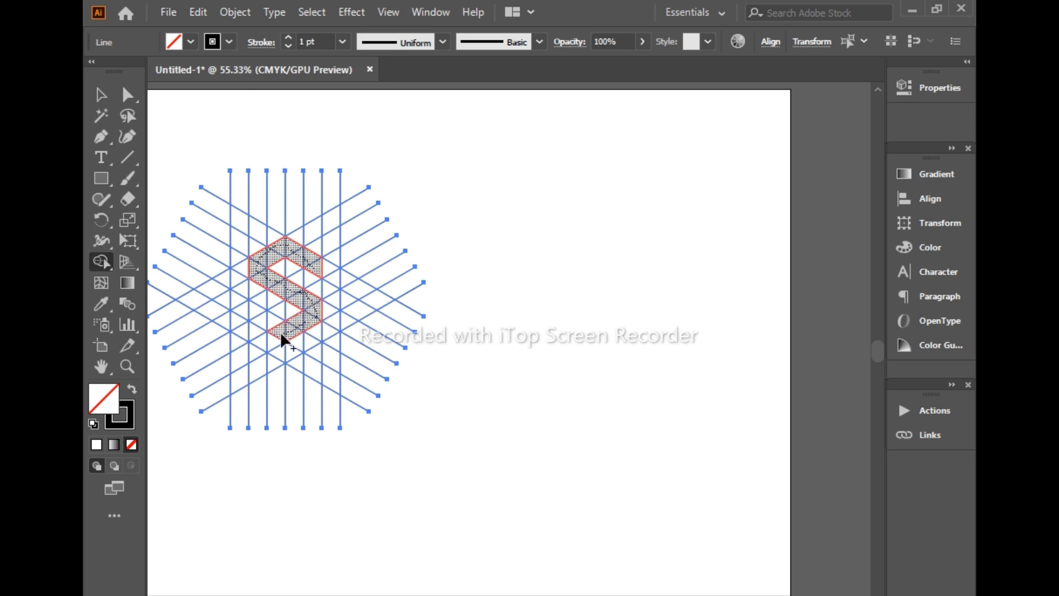
pyautogui.moveTo(274, 332); pyautogui.dragTo(261, 322)
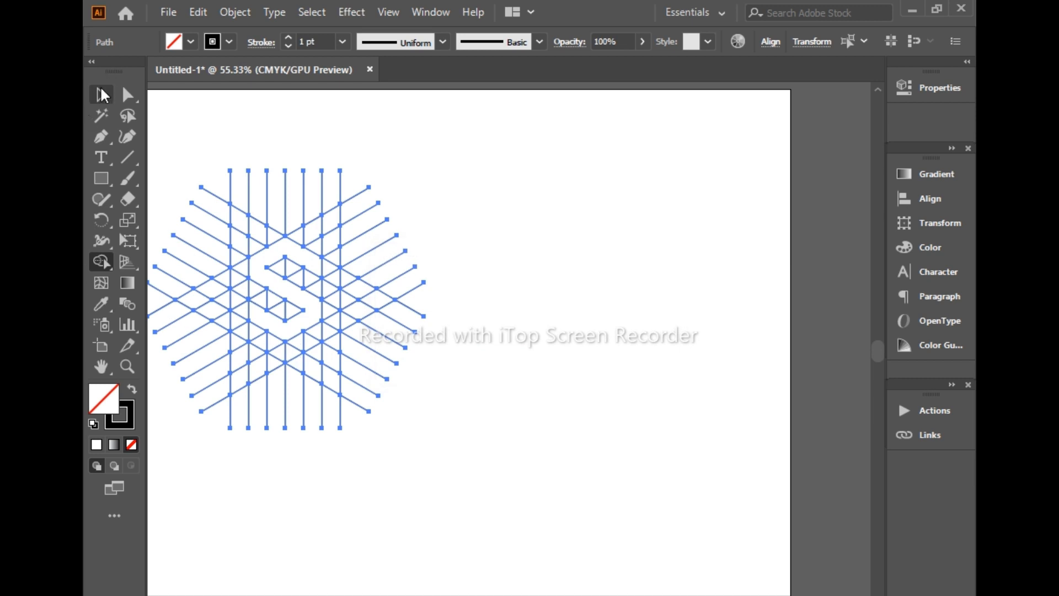
# Cut the merged S shape out of the grid and delete all the remaining grid lines
pyautogui.click(100, 91)
pyautogui.click(308, 312)
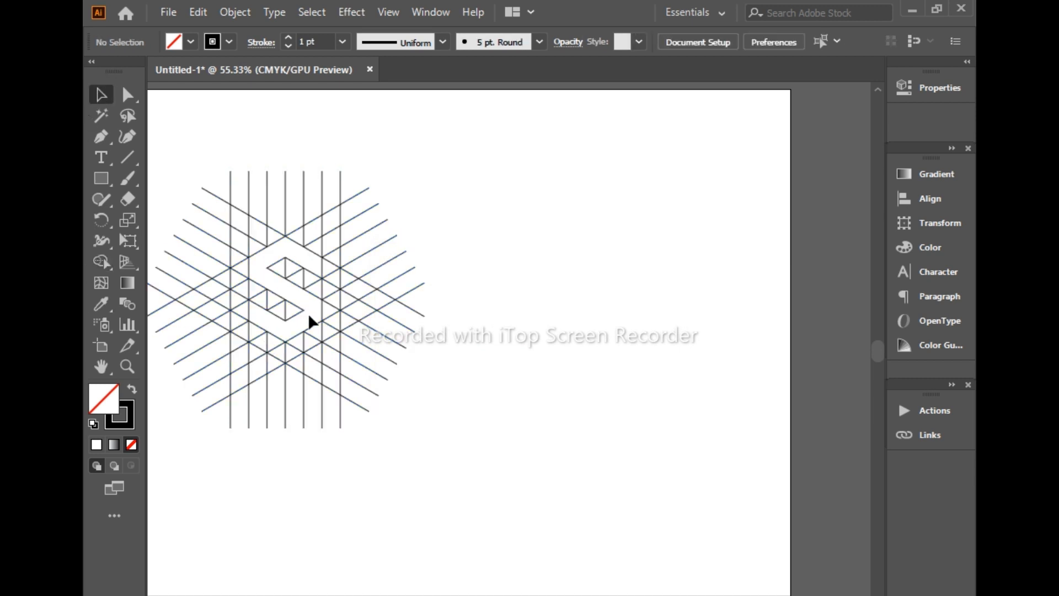
pyautogui.click(298, 313)
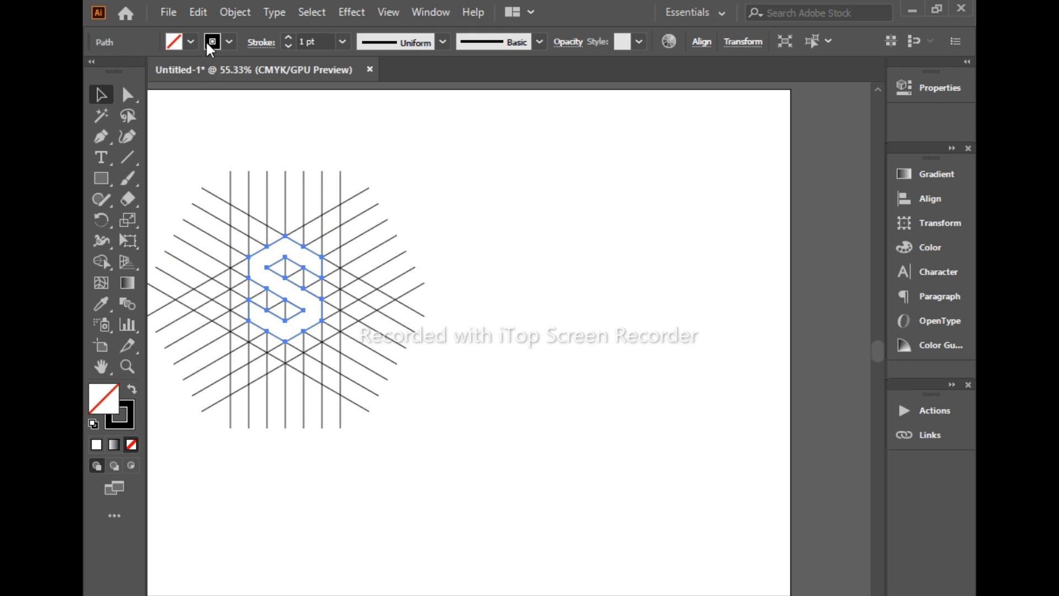
pyautogui.click(200, 15)
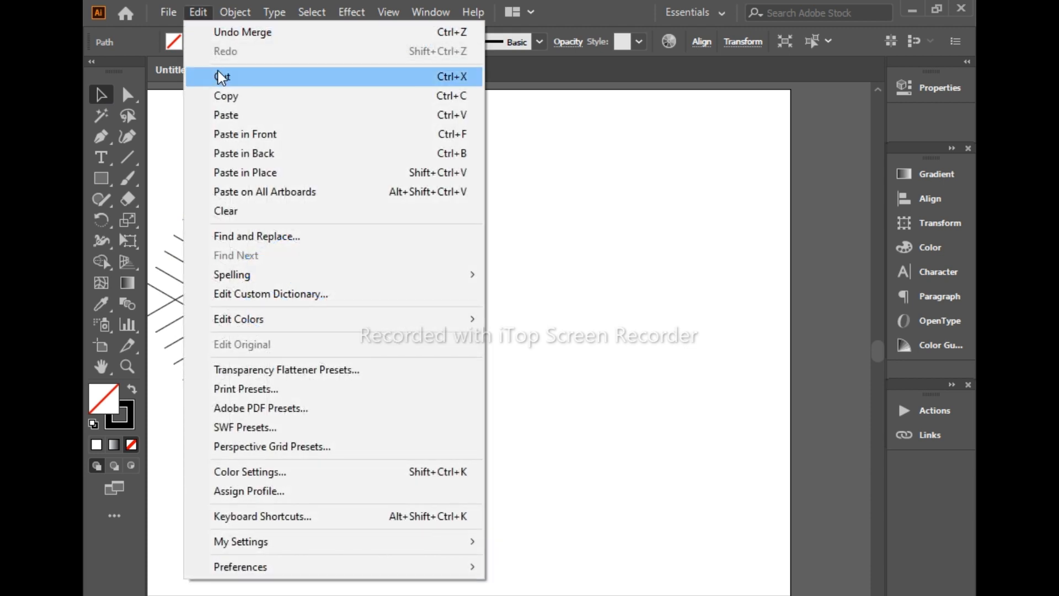
pyautogui.click(218, 70)
pyautogui.moveTo(194, 94); pyautogui.dragTo(393, 401)
pyautogui.press('Delete')
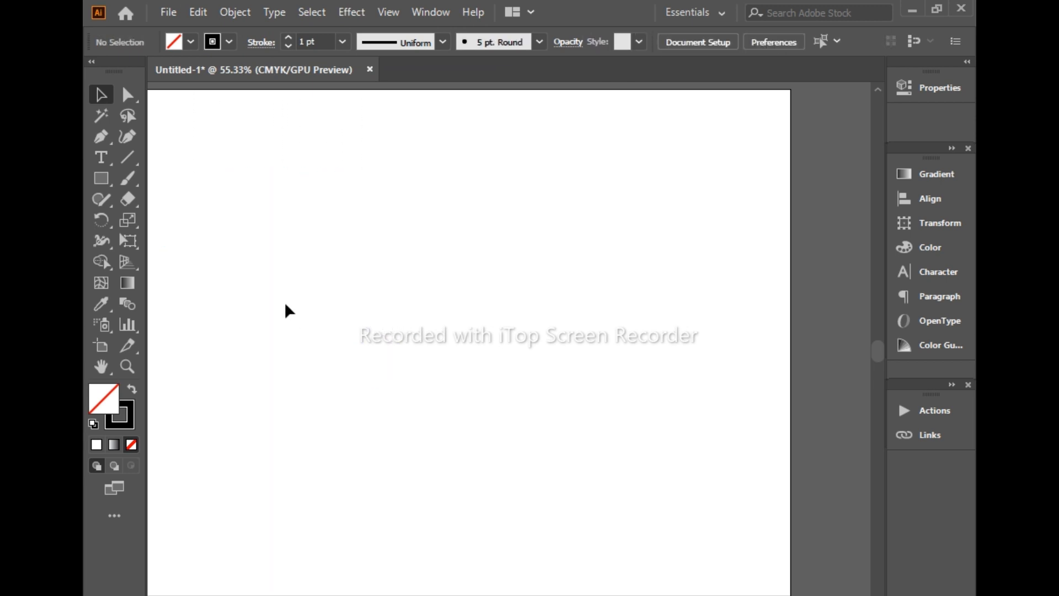
# Paste the S shape in front at its original place and fill it with the white-to-black linear gradient swatch
pyautogui.click(163, 11)
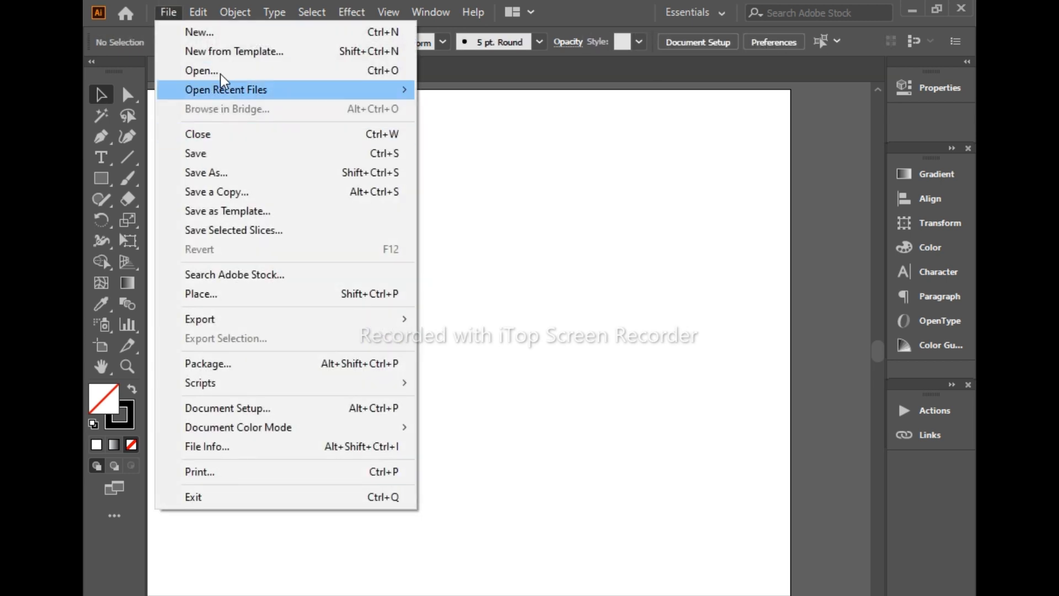
pyautogui.moveTo(196, 16)
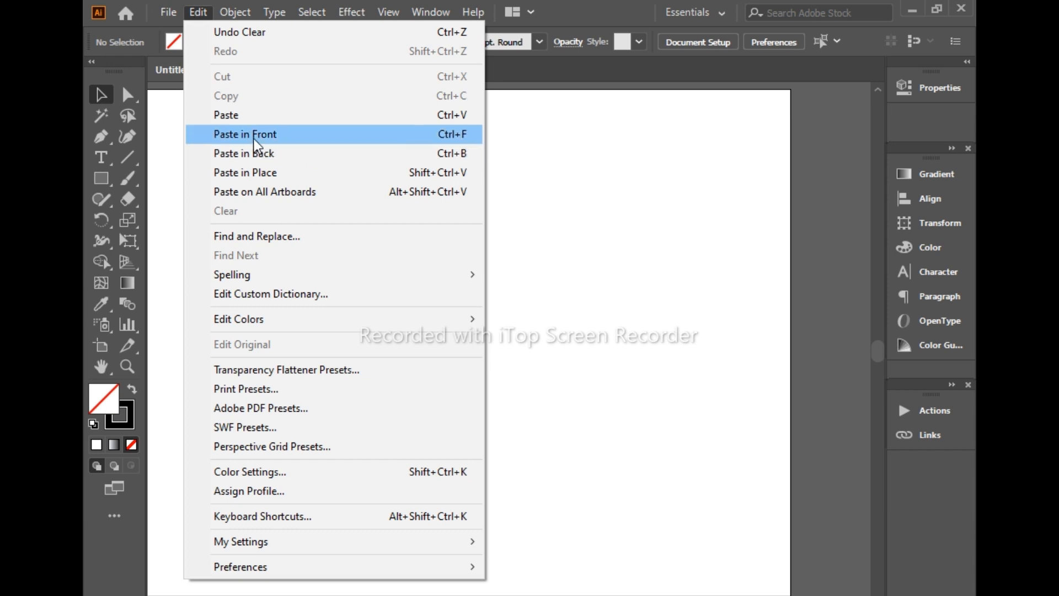
pyautogui.click(237, 134)
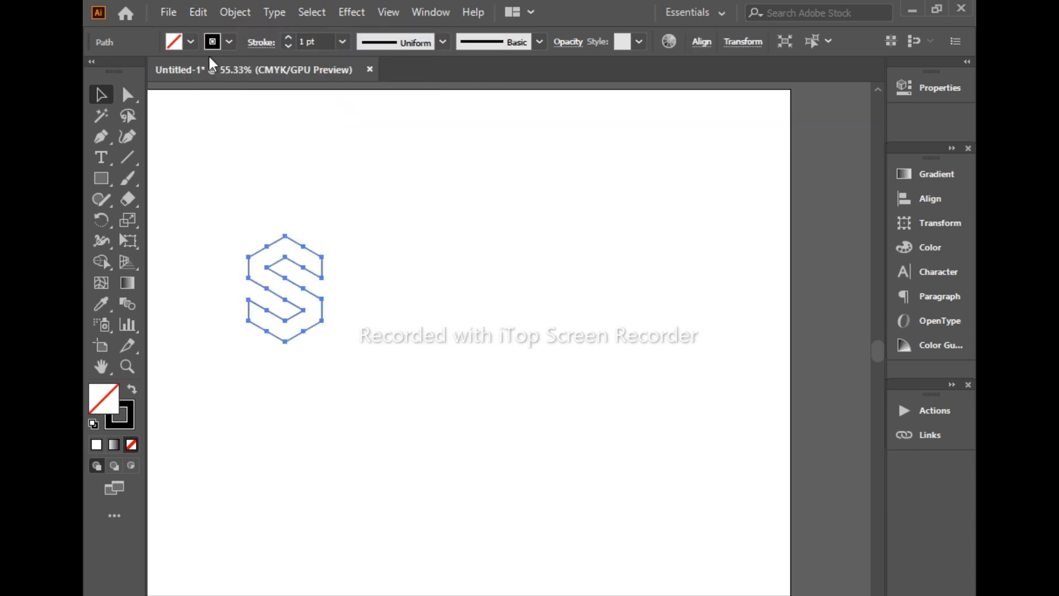
pyautogui.click(189, 41)
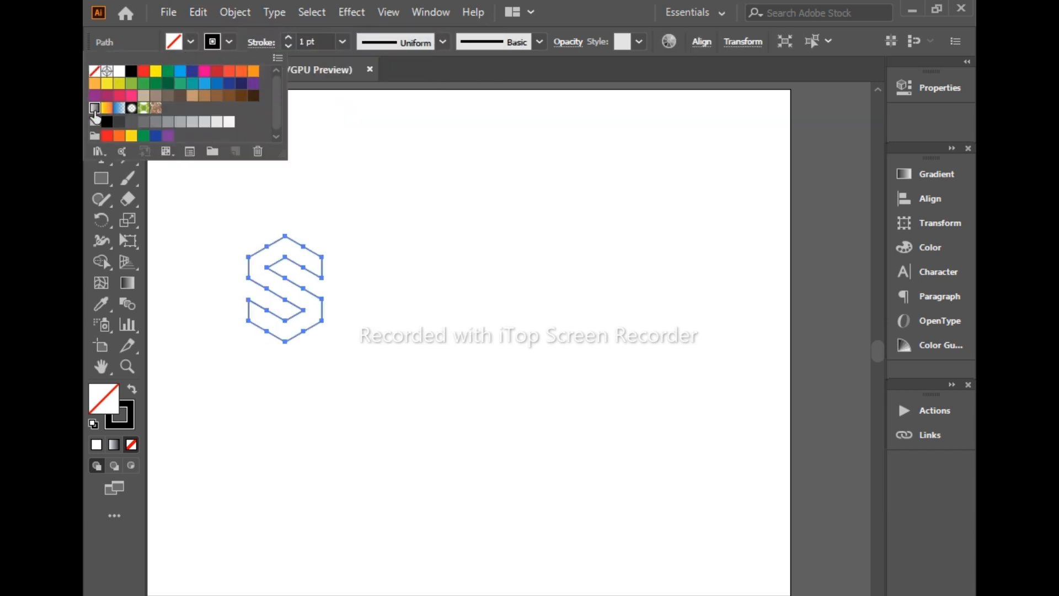
pyautogui.click(95, 108)
pyautogui.click(377, 59)
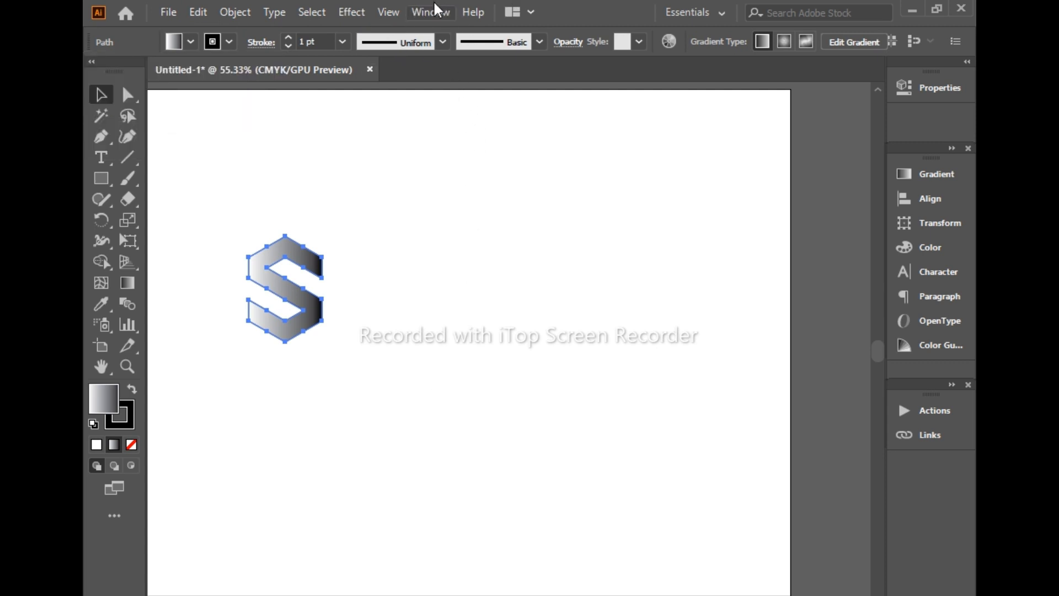
# Open the Gradient panel as a floating panel beside the S and change the gradient's white start stop to the dark blue swatch
pyautogui.click(920, 169)
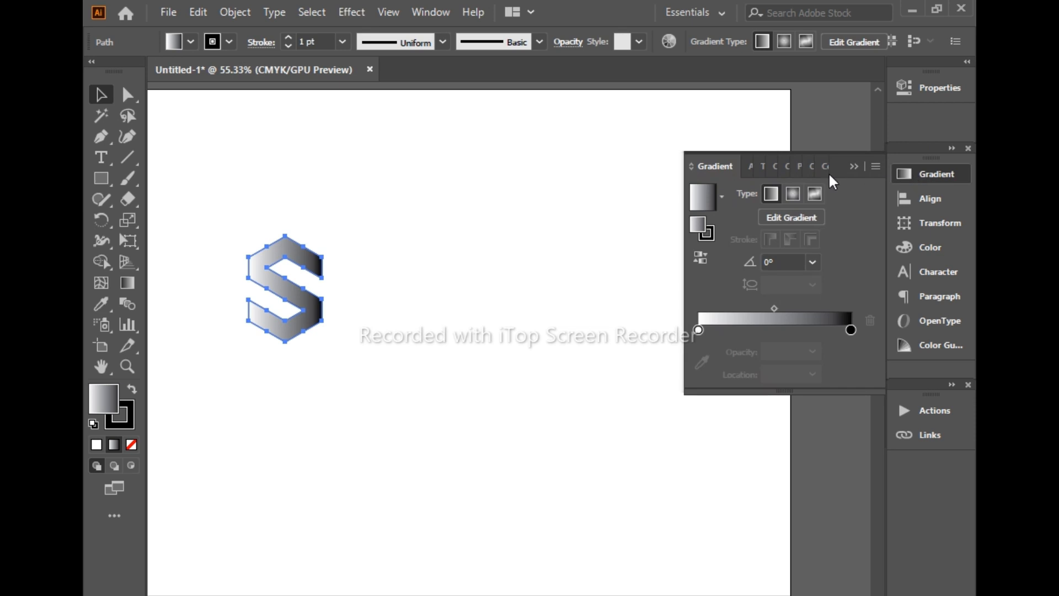
pyautogui.moveTo(854, 159); pyautogui.dragTo(600, 168)
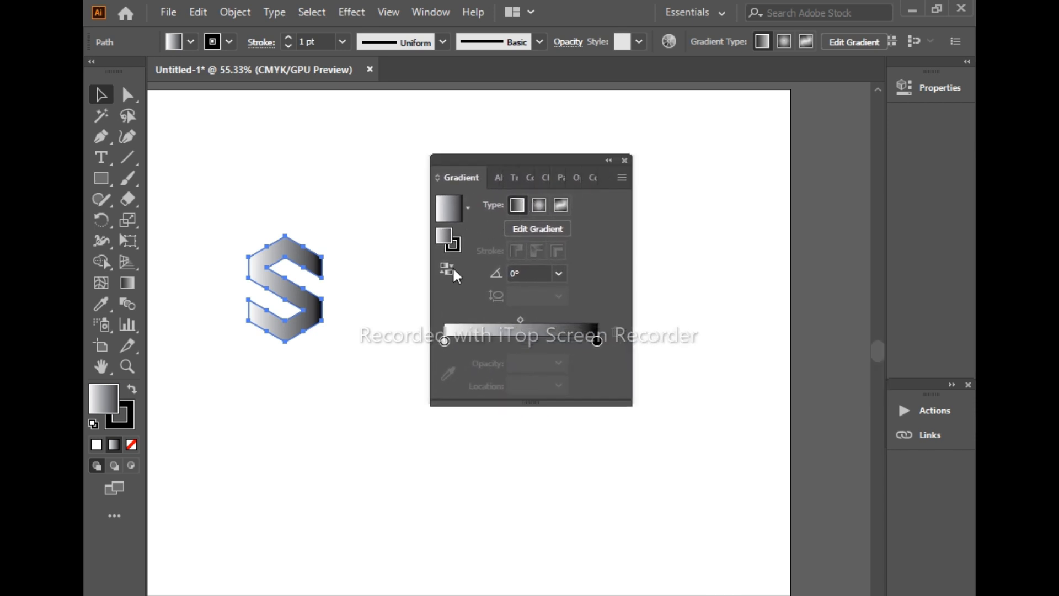
pyautogui.click(445, 340)
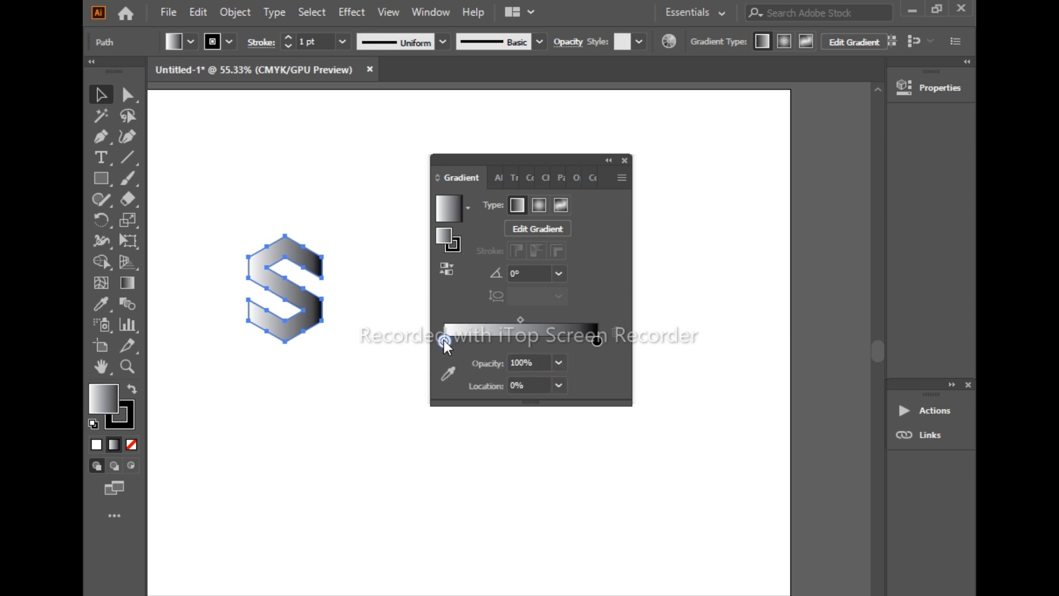
pyautogui.doubleClick(444, 341)
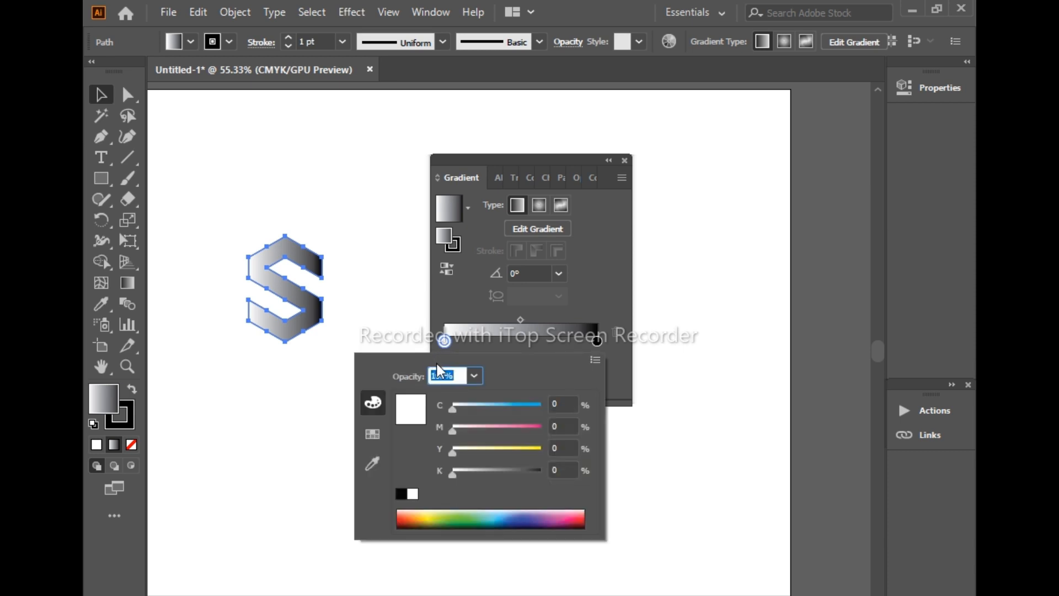
pyautogui.click(370, 433)
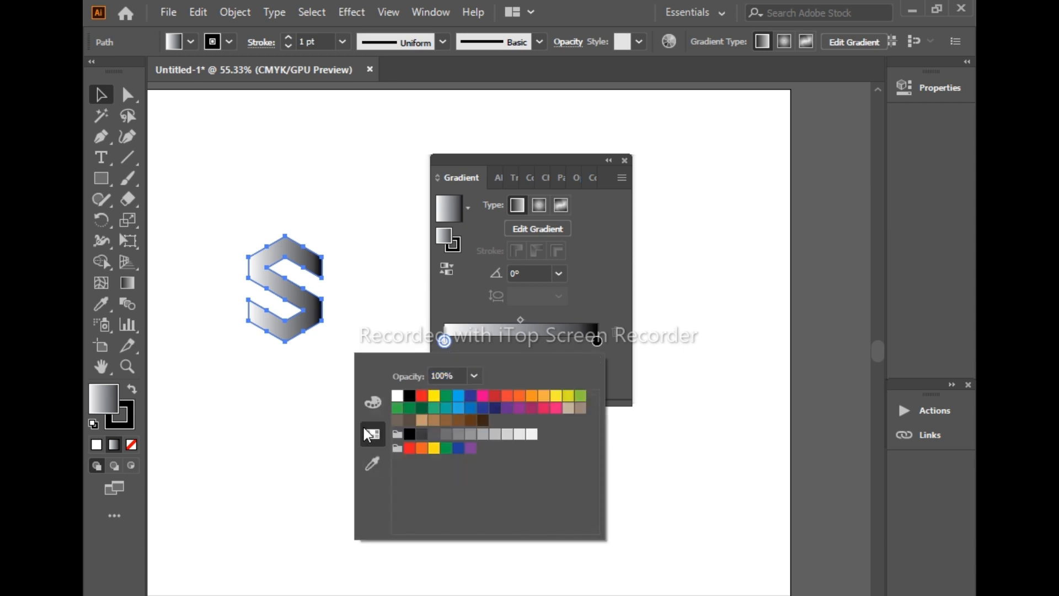
pyautogui.click(469, 395)
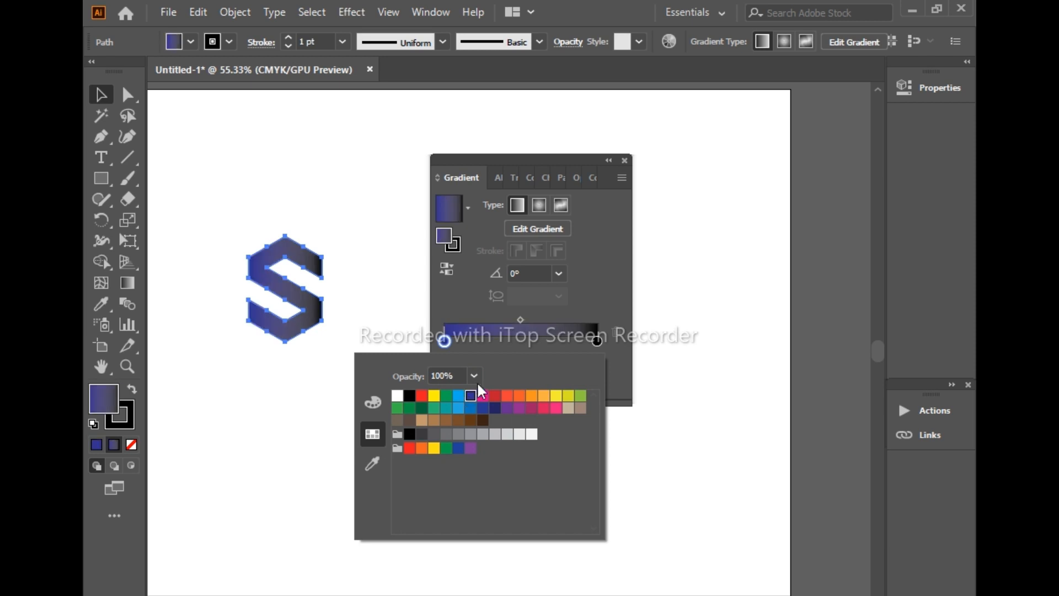
# Add a colour stop at about 30% of the gradient and colour it with the light blue swatch C=70 M=15 Y=0 K=0
pyautogui.click(490, 343)
pyautogui.doubleClick(490, 342)
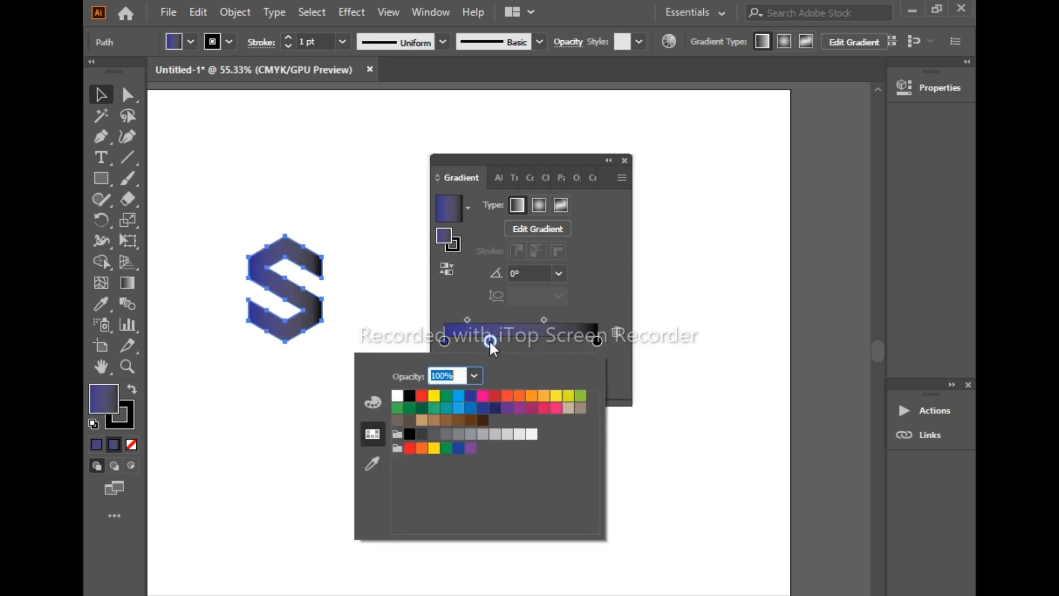
pyautogui.click(490, 343)
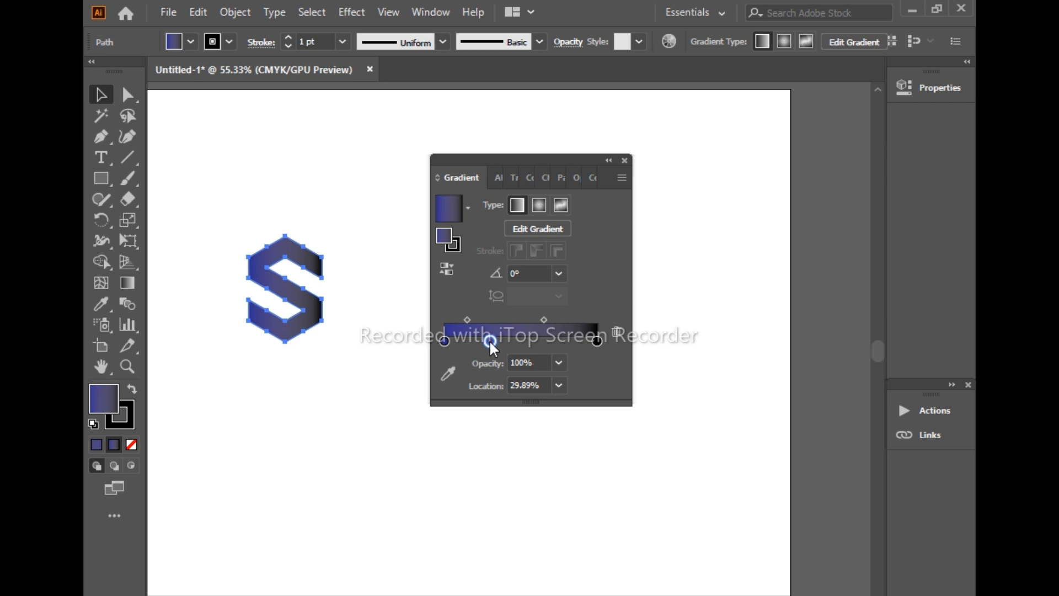
pyautogui.doubleClick(489, 339)
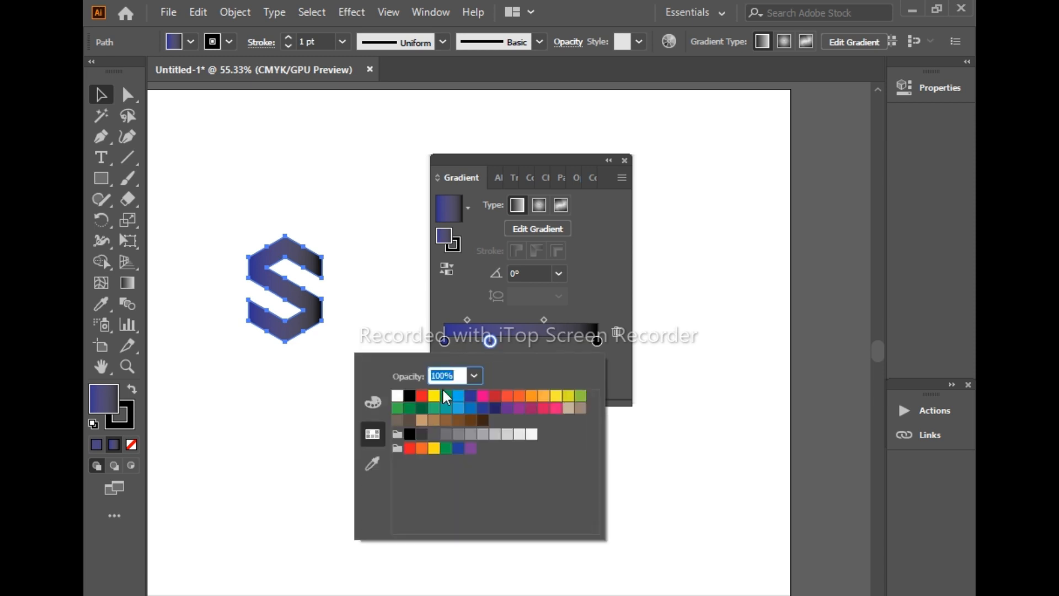
pyautogui.click(459, 396)
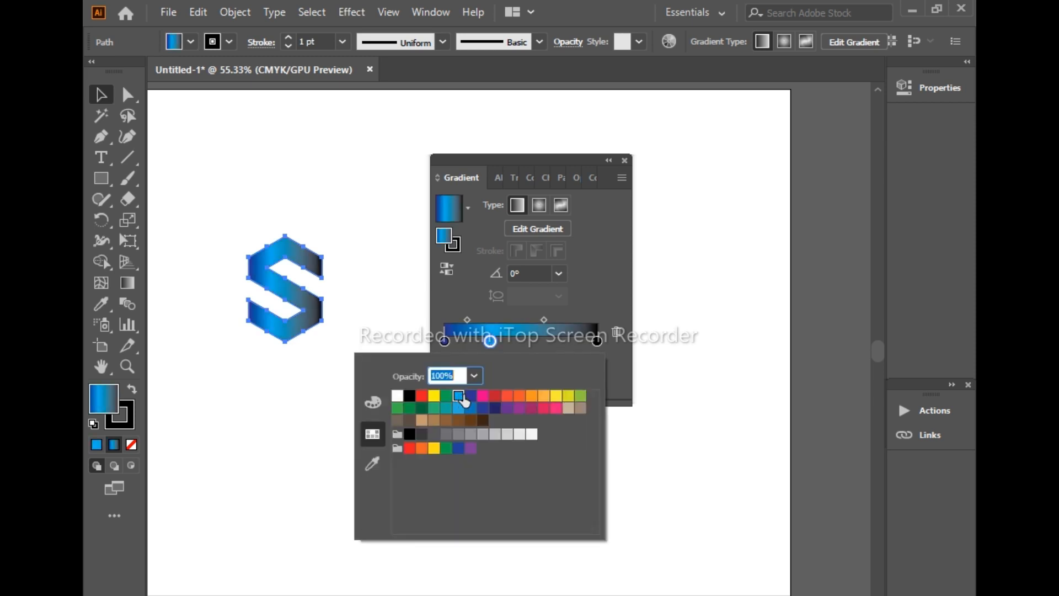
# Add another colour stop between the light blue stop and the black end, using the blue swatch from the second swatch row
pyautogui.click(535, 341)
pyautogui.doubleClick(535, 340)
pyautogui.click(458, 408)
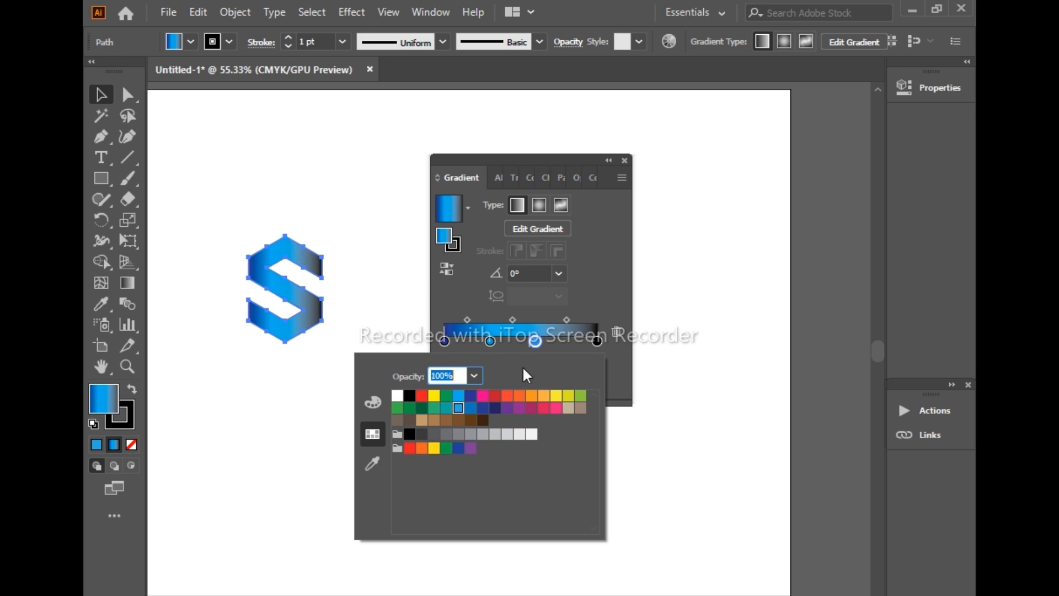
# Recolour the gradient's black end stop to dark grey from the grays swatch group
pyautogui.click(598, 340)
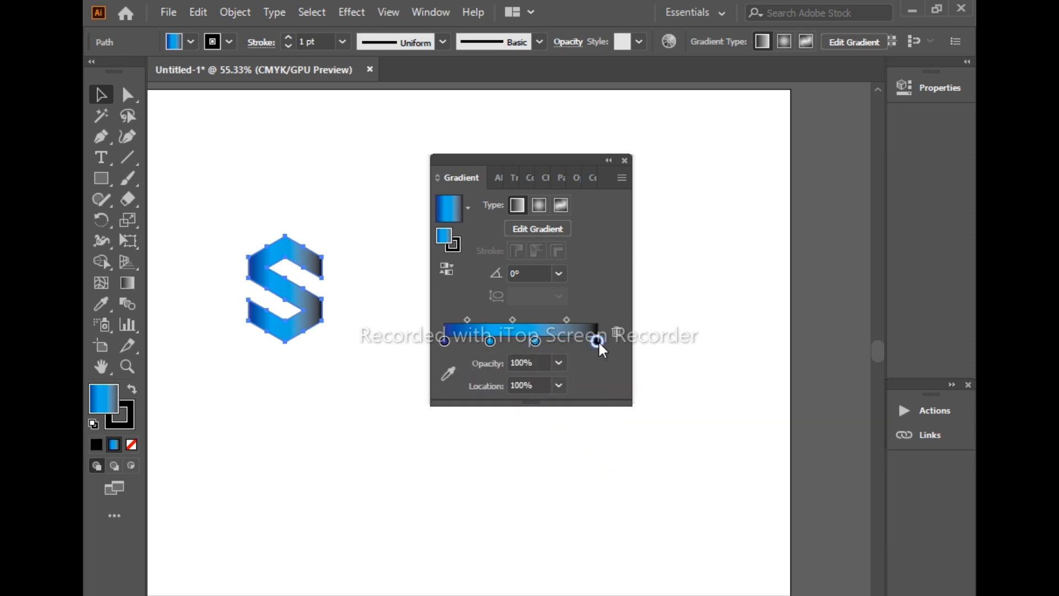
pyautogui.doubleClick(598, 340)
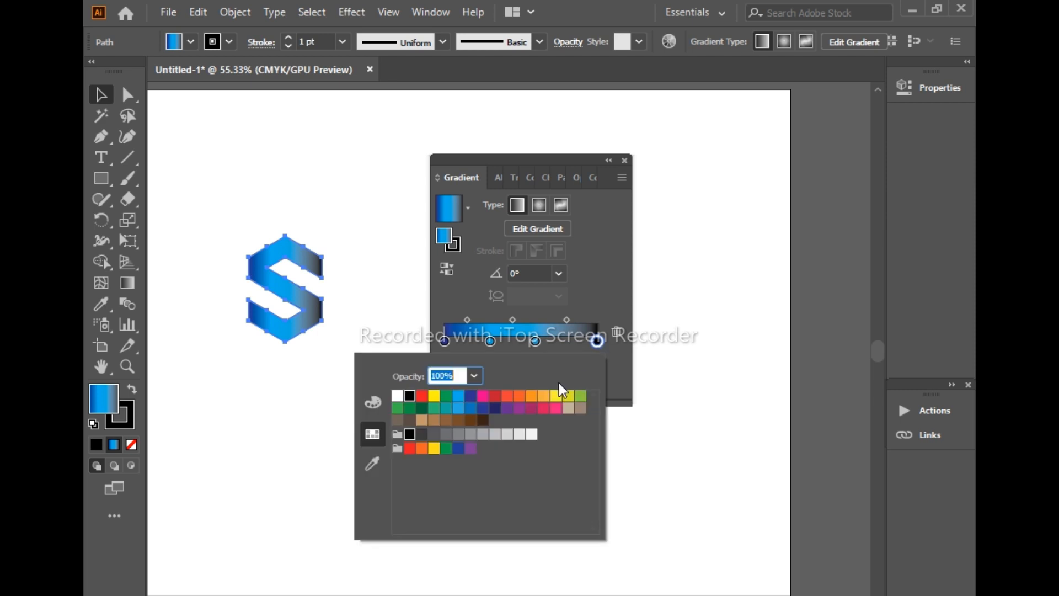
pyautogui.click(445, 435)
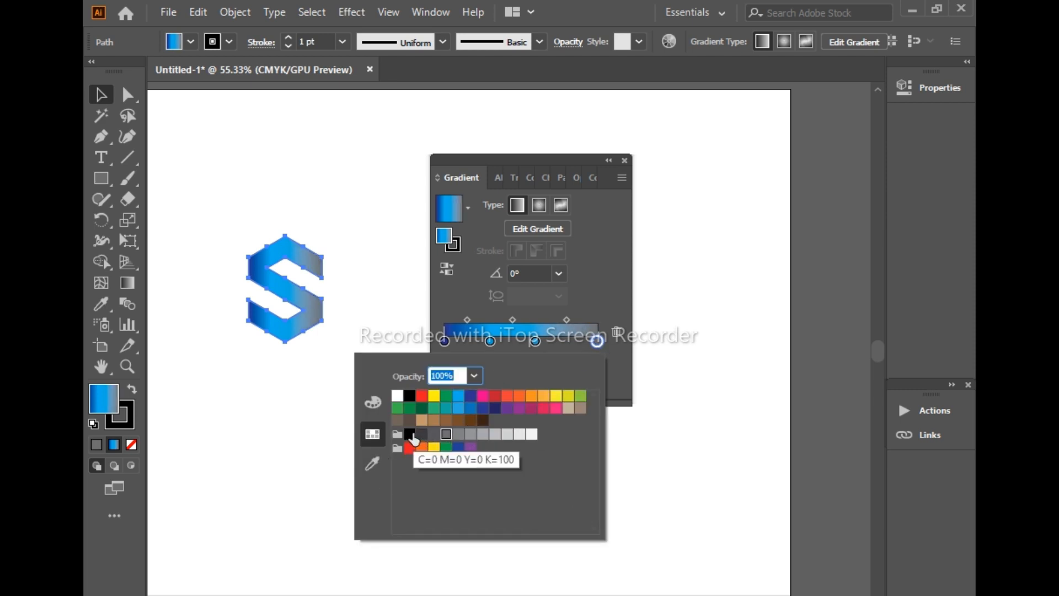
pyautogui.click(418, 436)
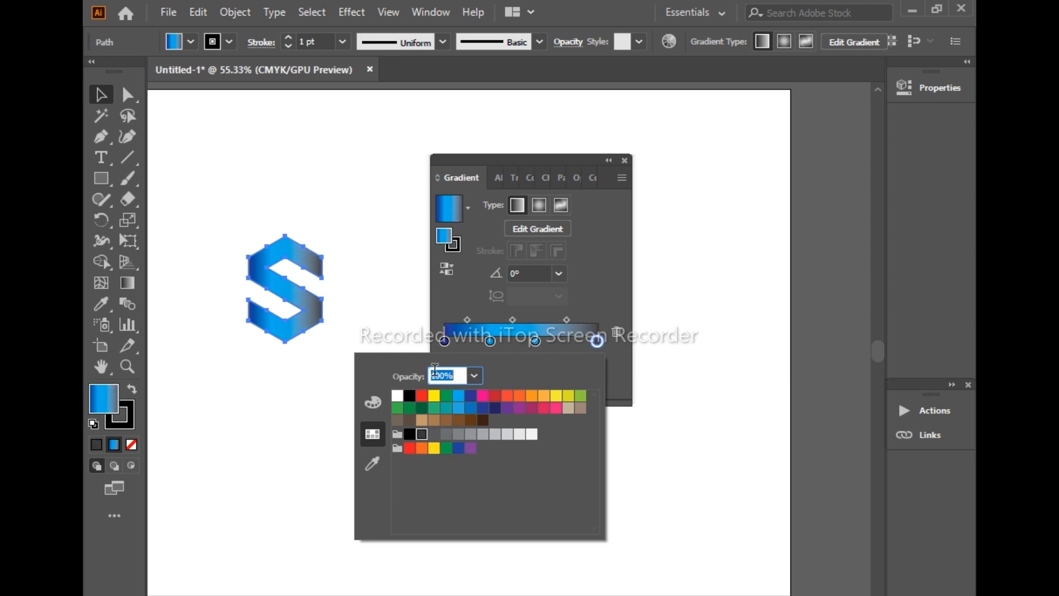
# Reverse the gradient's colour order and switch it back to the original order
pyautogui.click(465, 285)
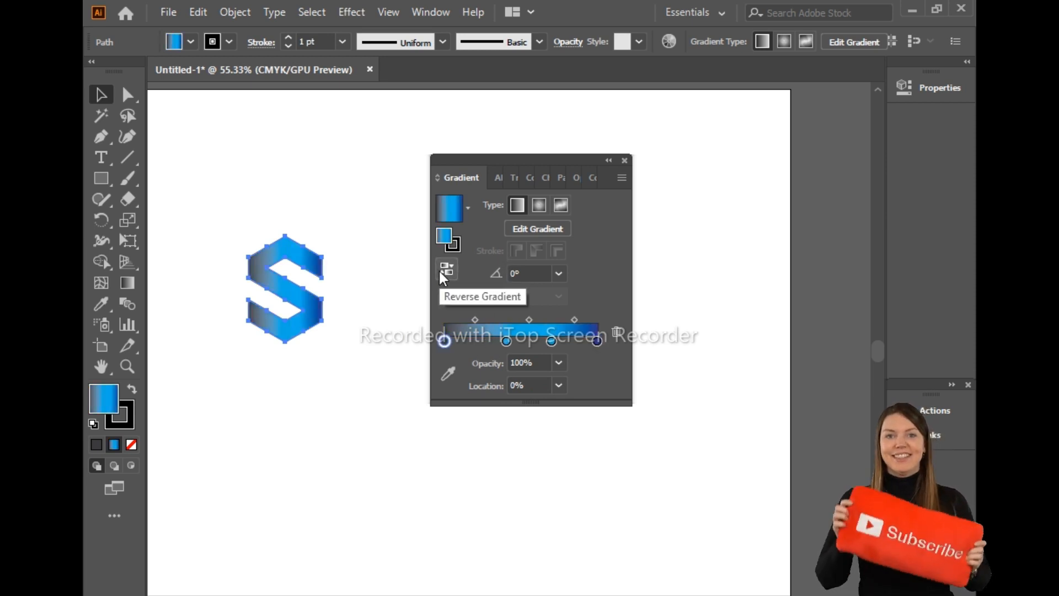
pyautogui.click(444, 339)
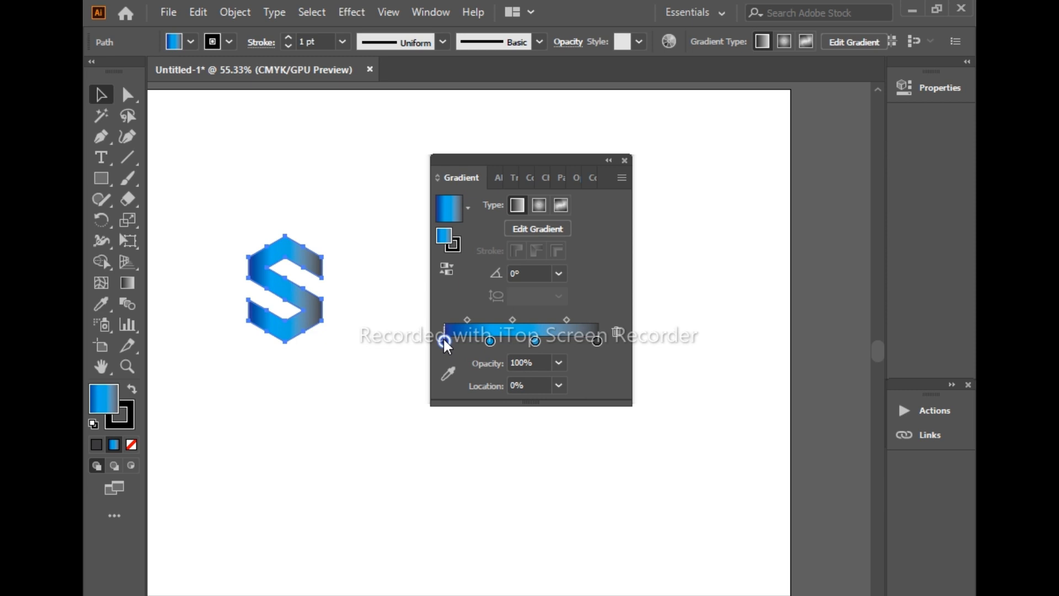
pyautogui.click(598, 340)
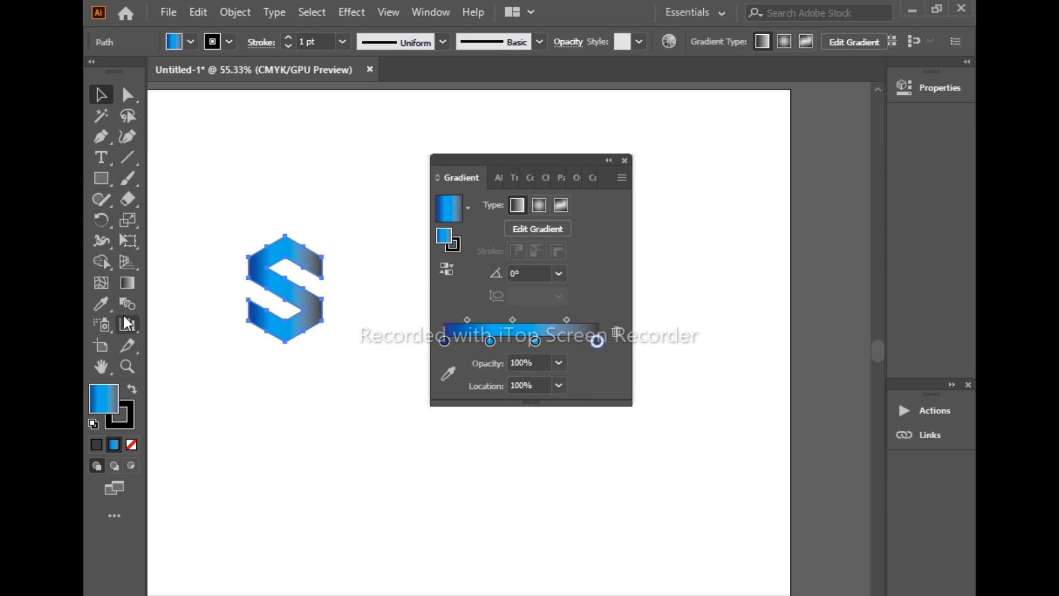
# Redirect the gradient diagonally from beyond the S's upper left to beyond its lower right with the Gradient tool, at about -46.7°
pyautogui.click(127, 282)
pyautogui.moveTo(195, 268)
pyautogui.mouseDown()
pyautogui.moveTo(331, 335)
pyautogui.moveTo(342, 359)
pyautogui.moveTo(325, 355)
pyautogui.mouseUp()
pyautogui.moveTo(201, 209)
pyautogui.mouseDown()
pyautogui.moveTo(329, 361)
pyautogui.moveTo(363, 372)
pyautogui.mouseUp()
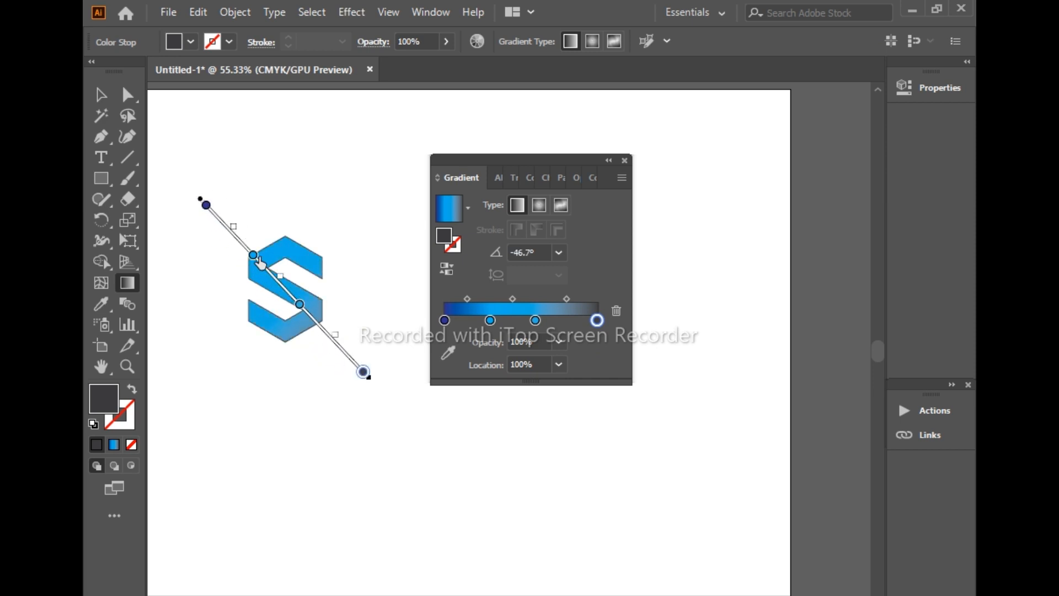
# Remove the first light blue stop from the gradient, move the remaining blue stop to the middle and add a light blue one at 73.46%
pyautogui.moveTo(255, 258); pyautogui.dragTo(275, 326)
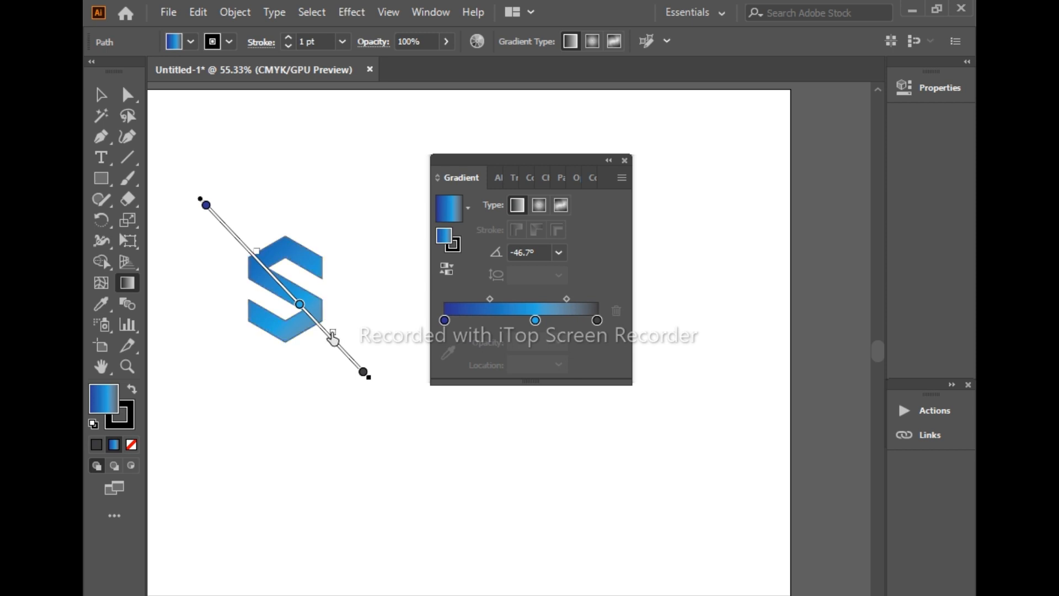
pyautogui.moveTo(324, 328); pyautogui.dragTo(285, 299)
pyautogui.moveTo(535, 320)
pyautogui.mouseDown()
pyautogui.moveTo(521, 320)
pyautogui.moveTo(556, 321)
pyautogui.mouseUp()
pyautogui.click(538, 320)
pyautogui.doubleClick(556, 320)
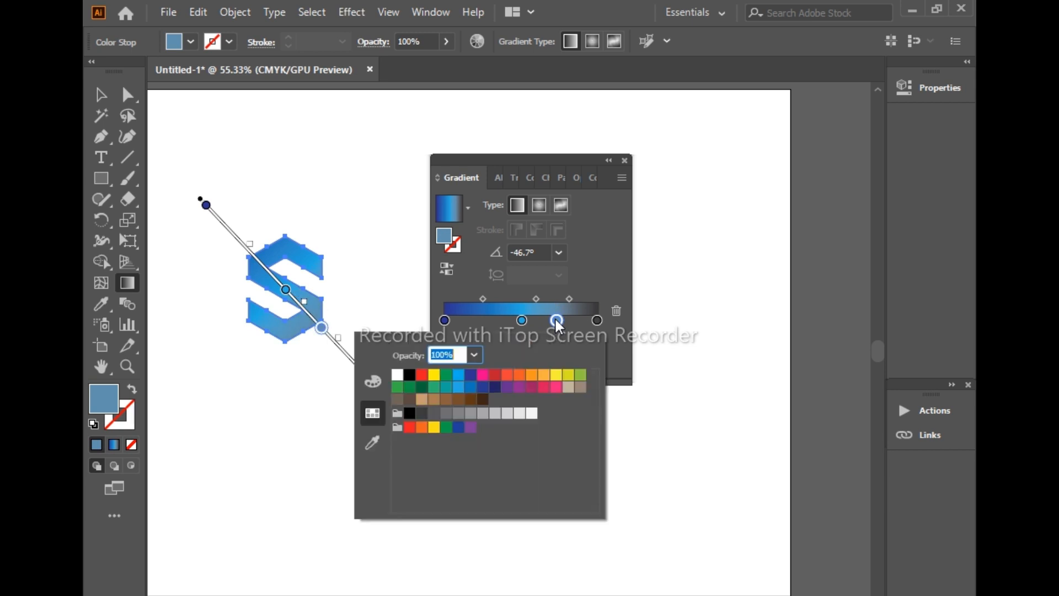
# Shift the gradient stops inward, placing dark blue at 18.99%, the first light blue at 42.27% and the second at 63.97%
pyautogui.click(520, 319)
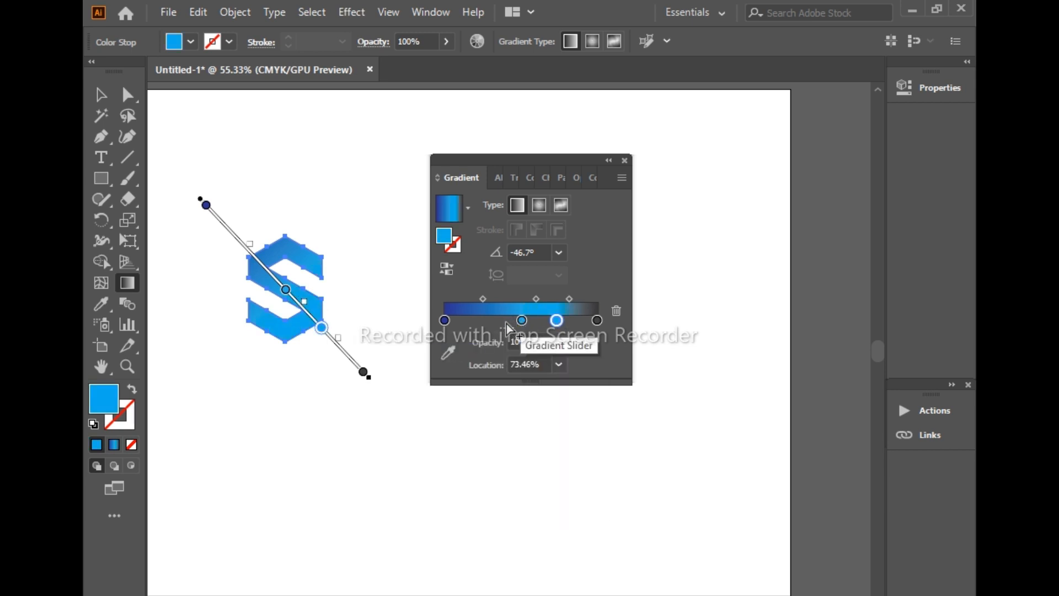
pyautogui.moveTo(522, 320); pyautogui.dragTo(509, 320)
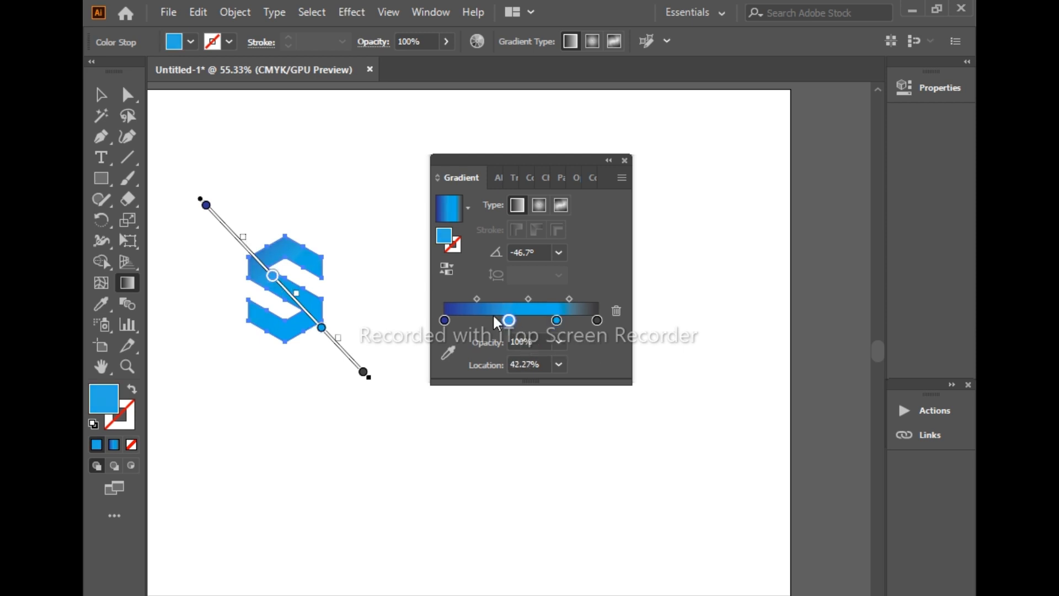
pyautogui.moveTo(445, 320); pyautogui.dragTo(475, 320)
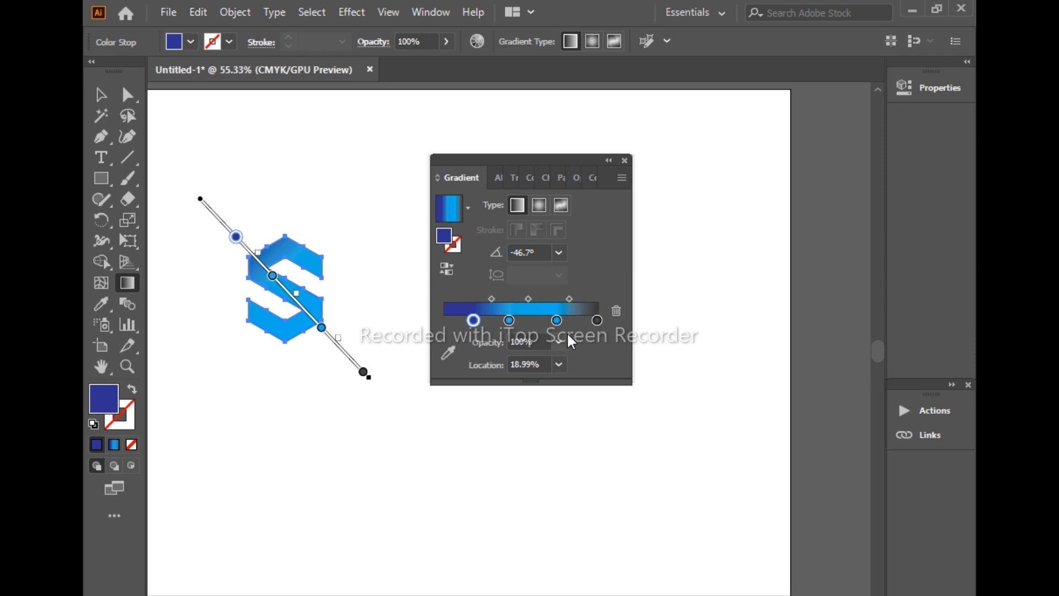
pyautogui.moveTo(598, 320); pyautogui.dragTo(543, 320)
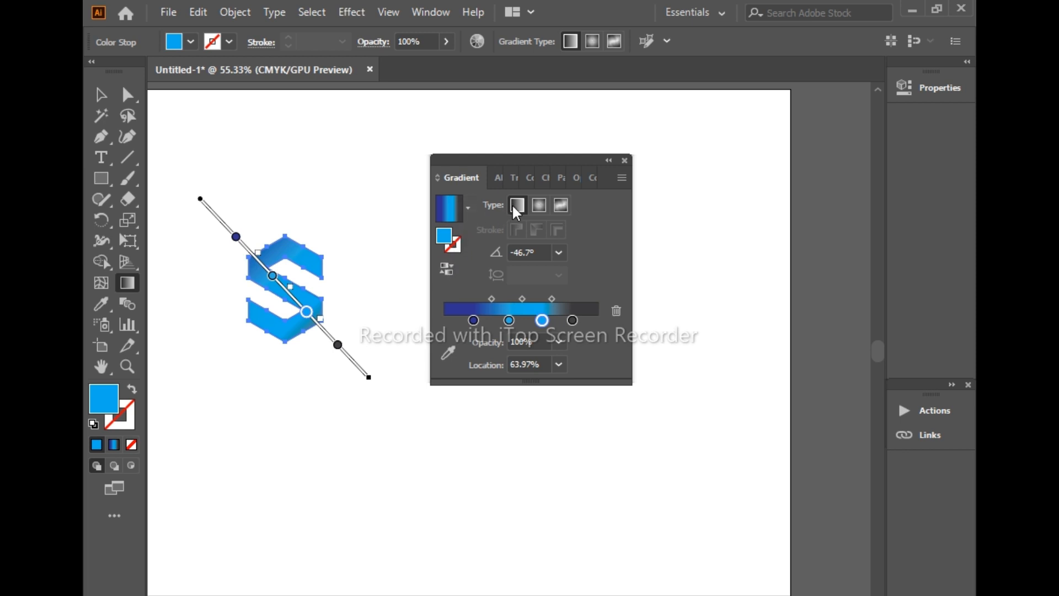
# Replace the blue gradient with the white-to-black preset and recolour its white start stop to the green swatch in the second row
pyautogui.click(468, 207)
pyautogui.click(407, 239)
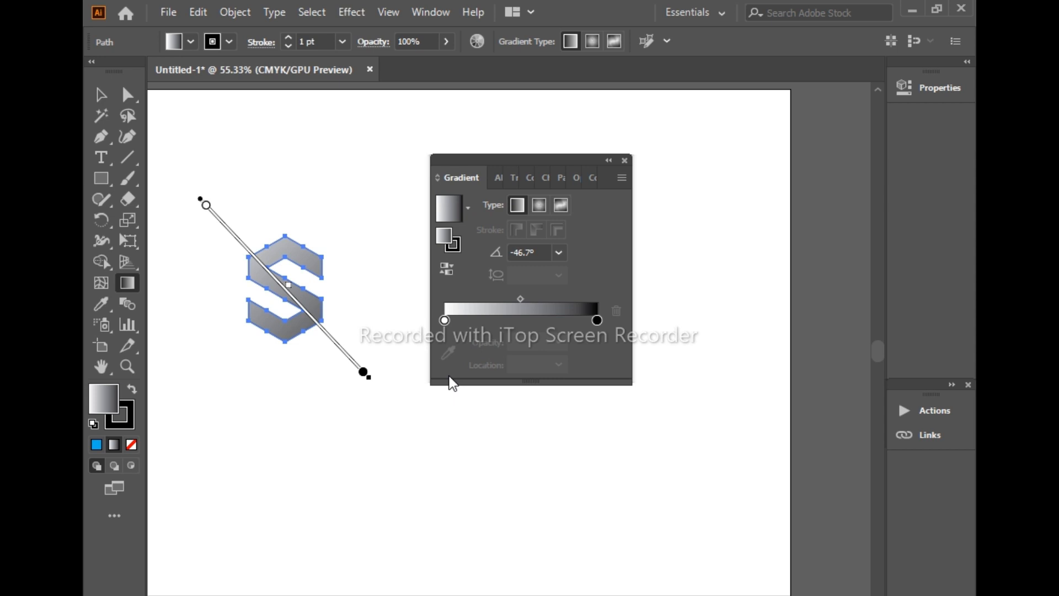
pyautogui.click(445, 321)
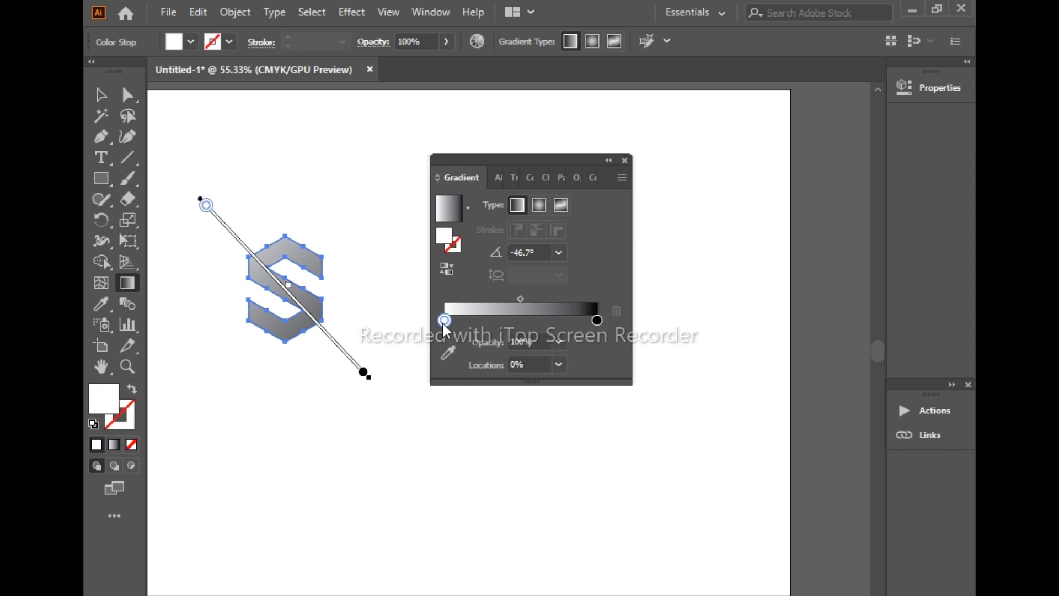
pyautogui.doubleClick(444, 323)
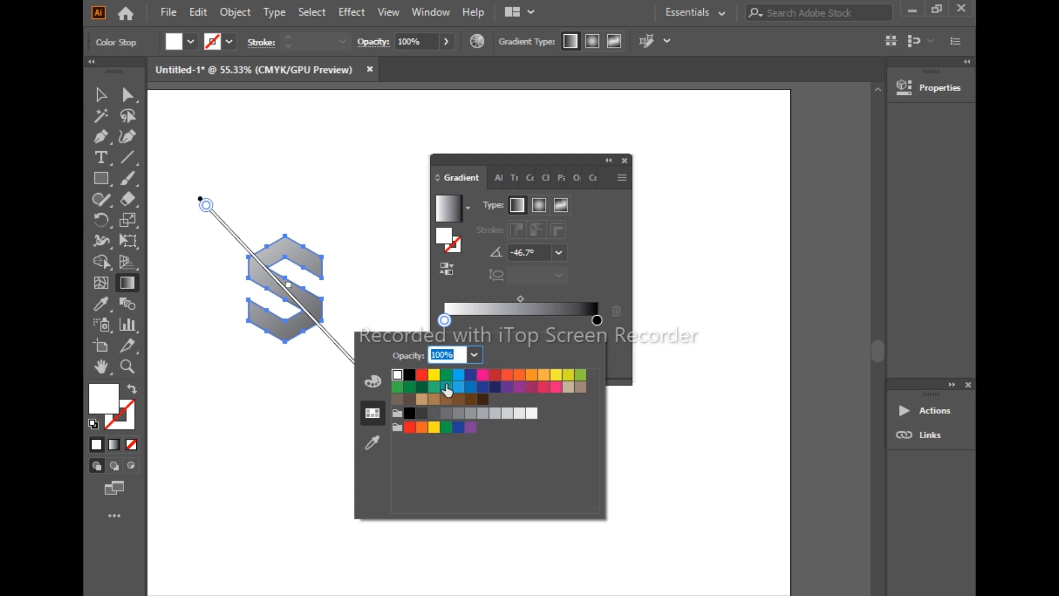
pyautogui.click(397, 388)
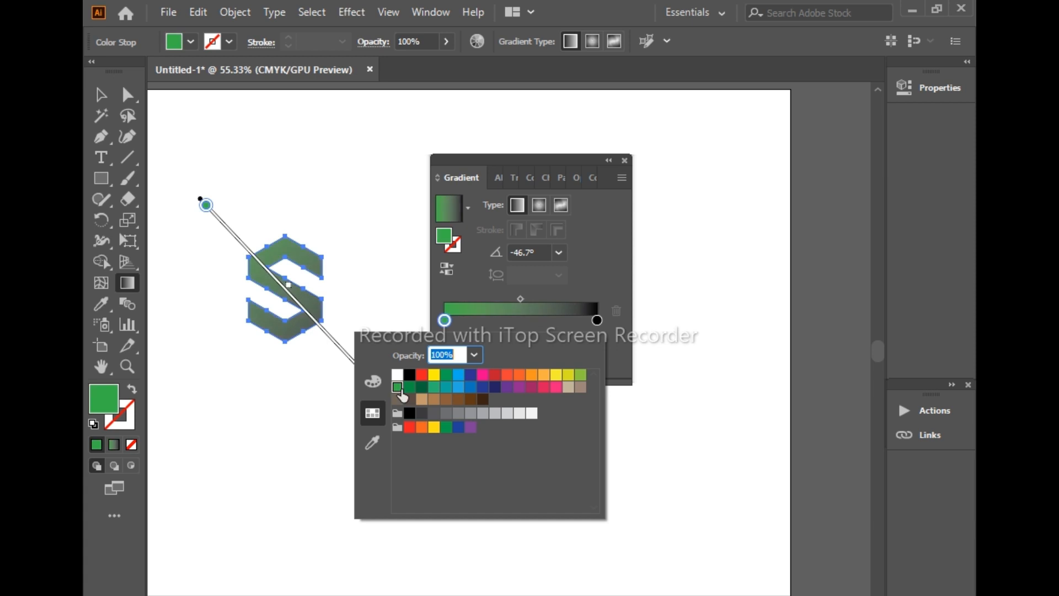
# Recolour the gradient's black end stop, trying lime green and settling on the dark green swatch
pyautogui.click(597, 321)
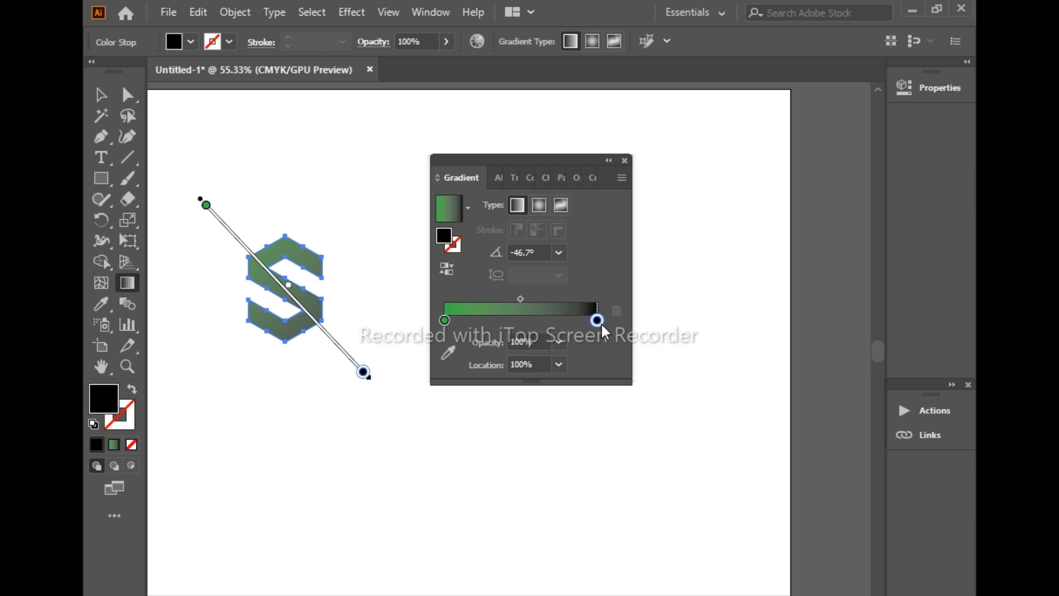
pyautogui.doubleClick(601, 324)
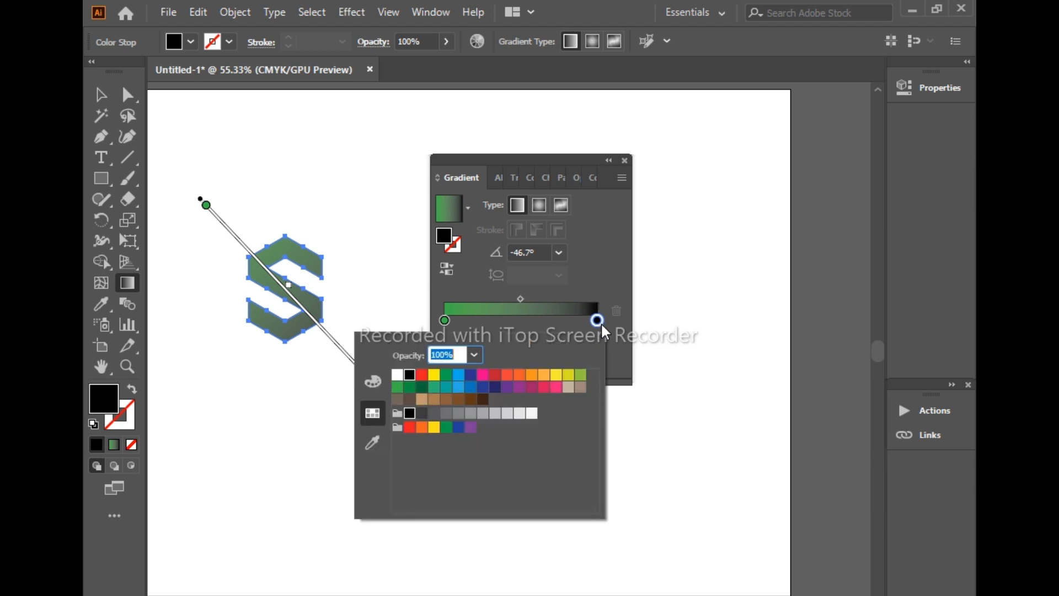
pyautogui.click(581, 375)
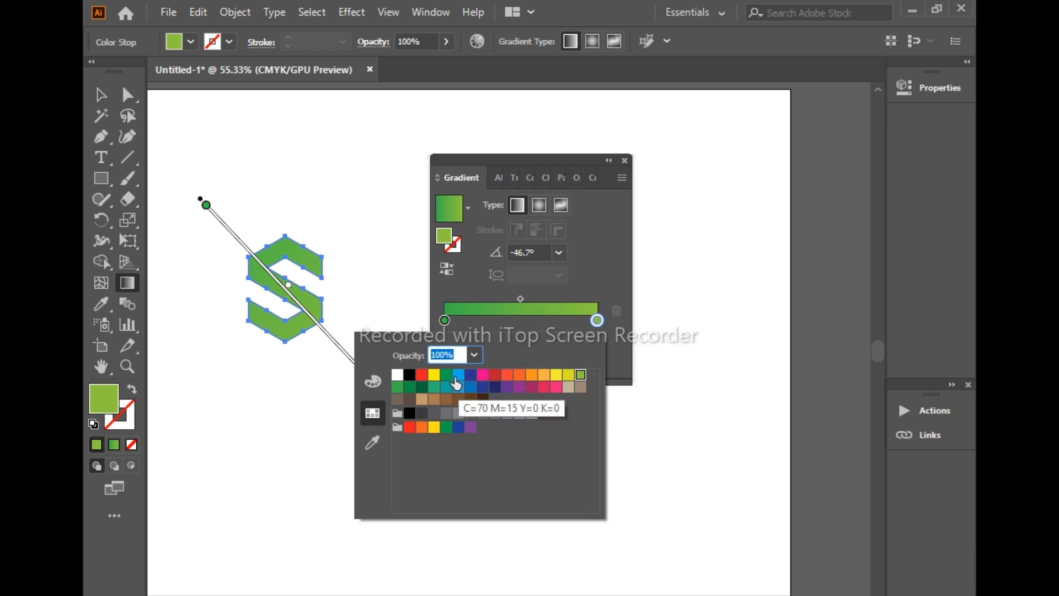
pyautogui.click(421, 388)
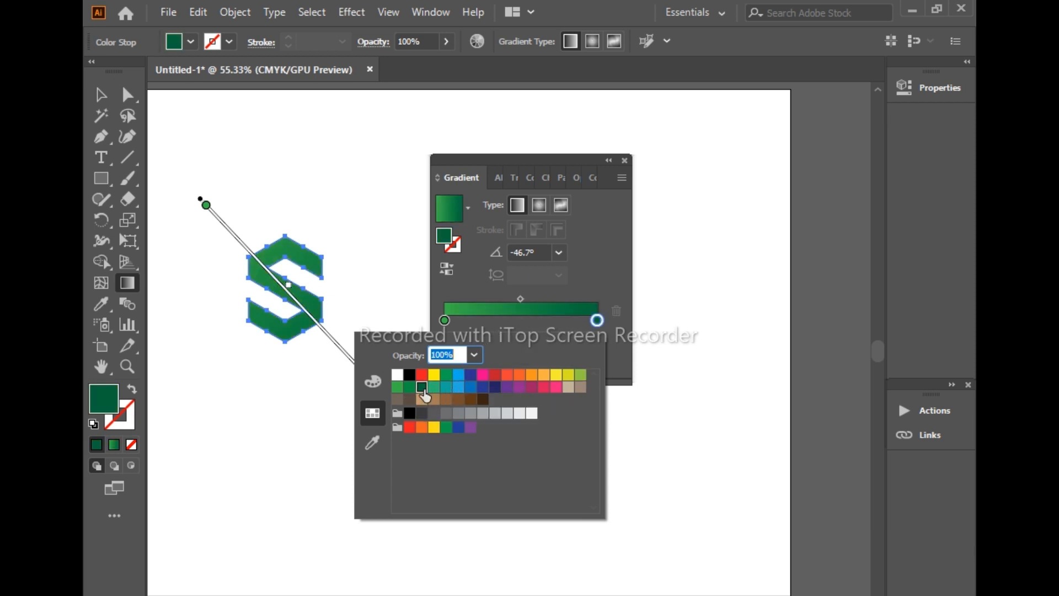
# Recolour the gradient's start stop to the lime green swatch C=50 M=0 Y=100 K=0
pyautogui.click(445, 323)
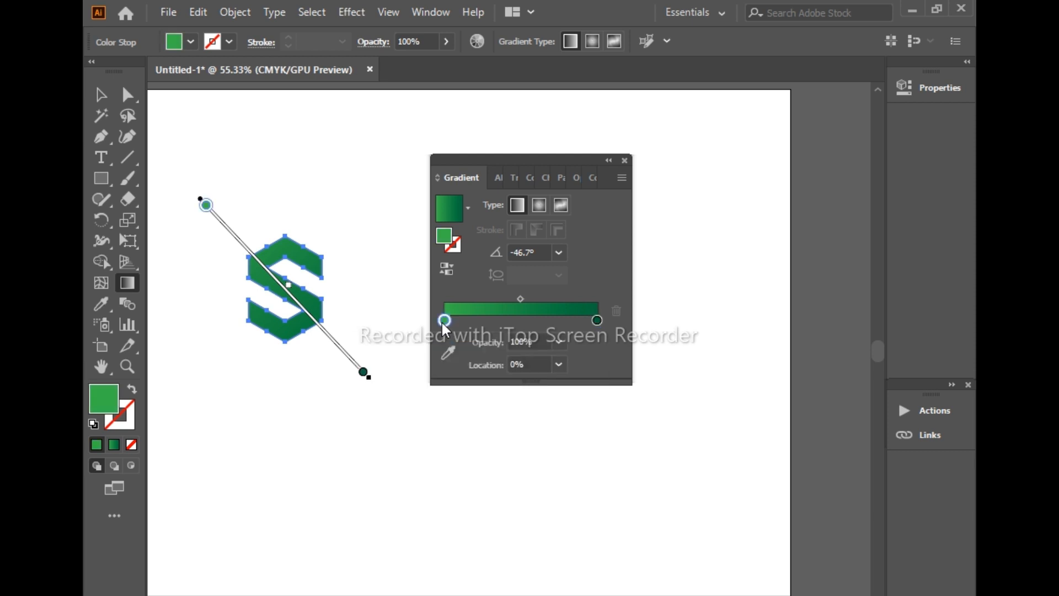
pyautogui.doubleClick(444, 322)
pyautogui.click(581, 375)
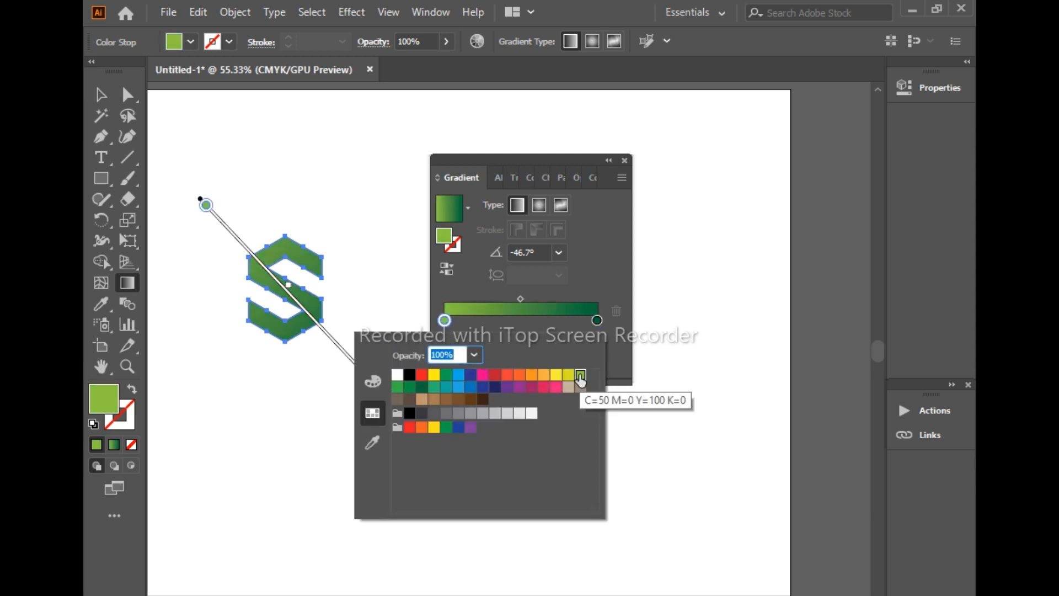
# Shift the linear gradient's stops inward, placing the lime stop at 14.92% and the dark green stop at about 84%
pyautogui.click(381, 306)
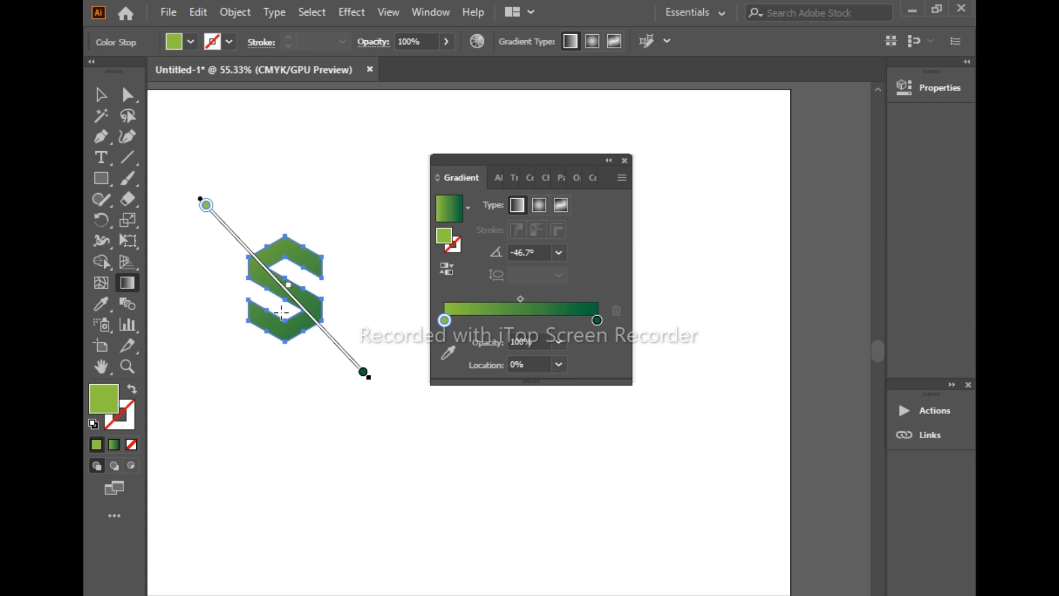
pyautogui.moveTo(199, 215); pyautogui.dragTo(221, 246)
pyautogui.moveTo(364, 372); pyautogui.dragTo(342, 349)
pyautogui.click(230, 230)
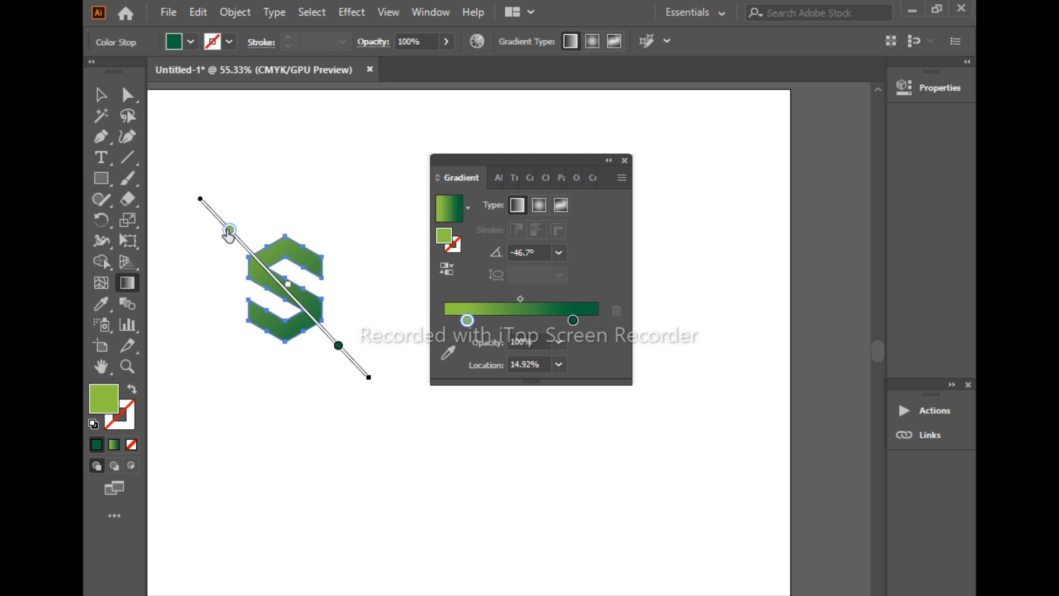
# Try the radial and freeform gradient types on the S, repositioning the freeform colour points in its upper part
pyautogui.click(538, 203)
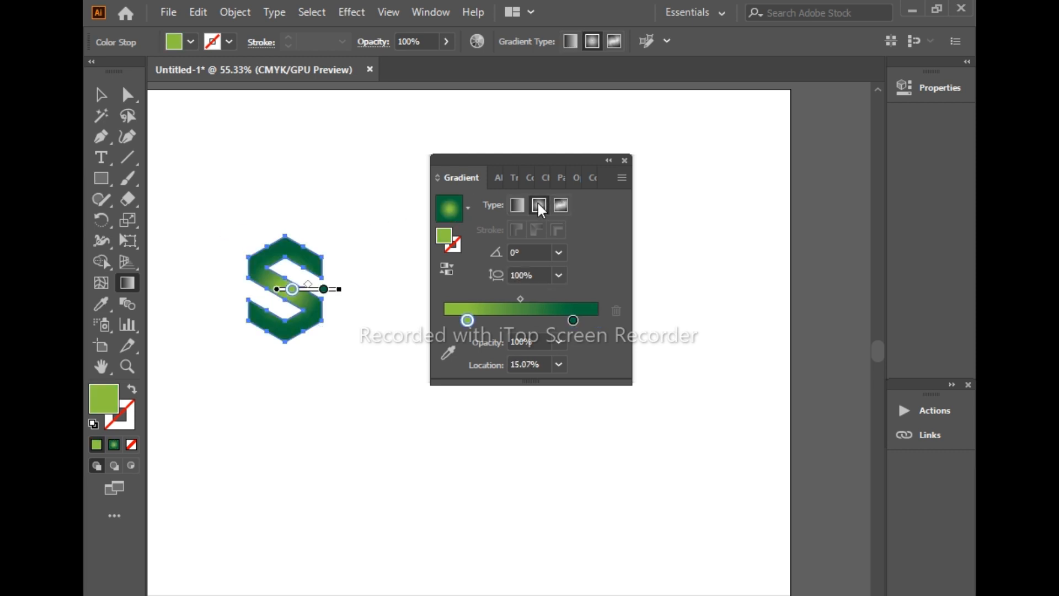
pyautogui.click(560, 203)
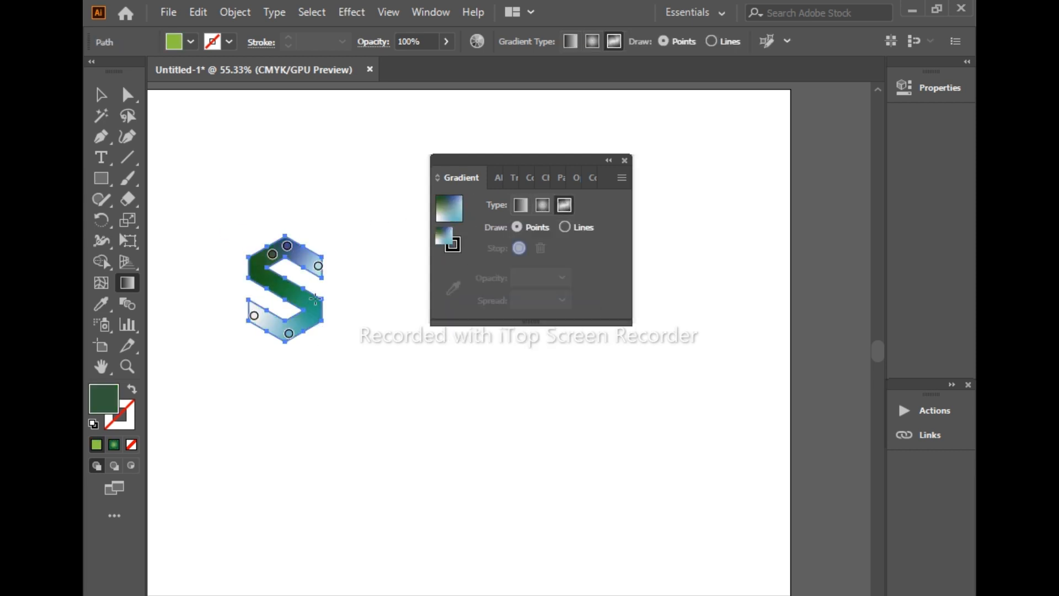
pyautogui.moveTo(272, 254)
pyautogui.mouseDown()
pyautogui.moveTo(259, 269)
pyautogui.moveTo(292, 249)
pyautogui.mouseUp()
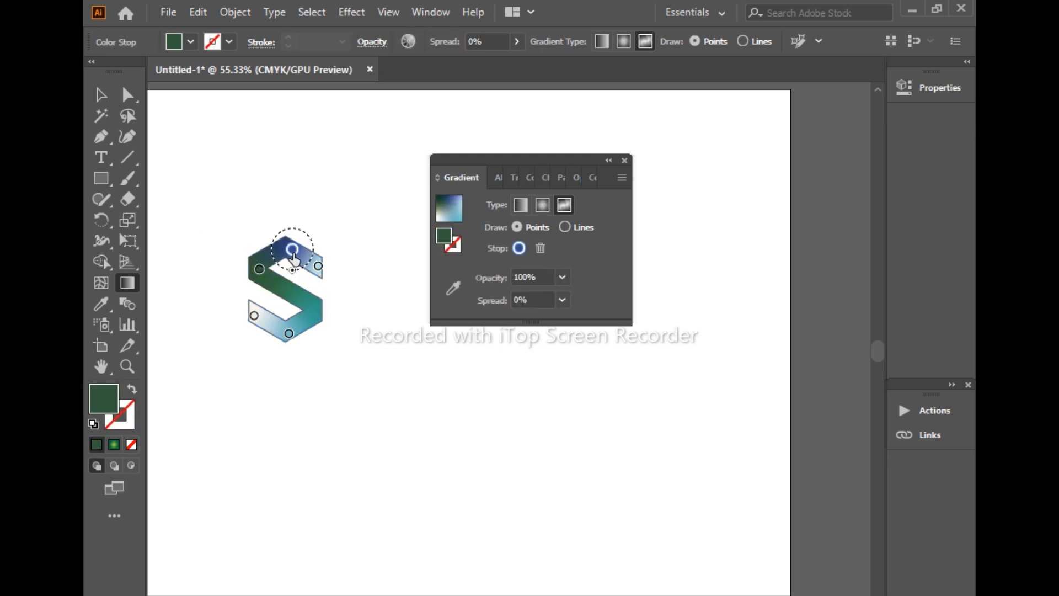
# Switch the S to a radial gradient and stretch it from the letter's left edge past its right side at -1.6°
pyautogui.click(538, 210)
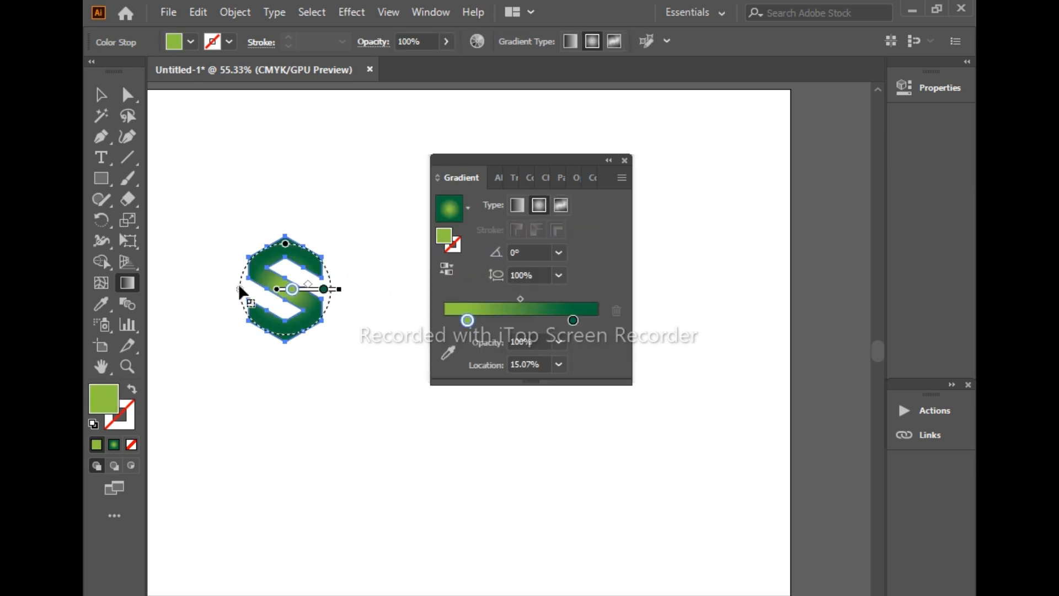
pyautogui.moveTo(324, 289); pyautogui.dragTo(331, 289)
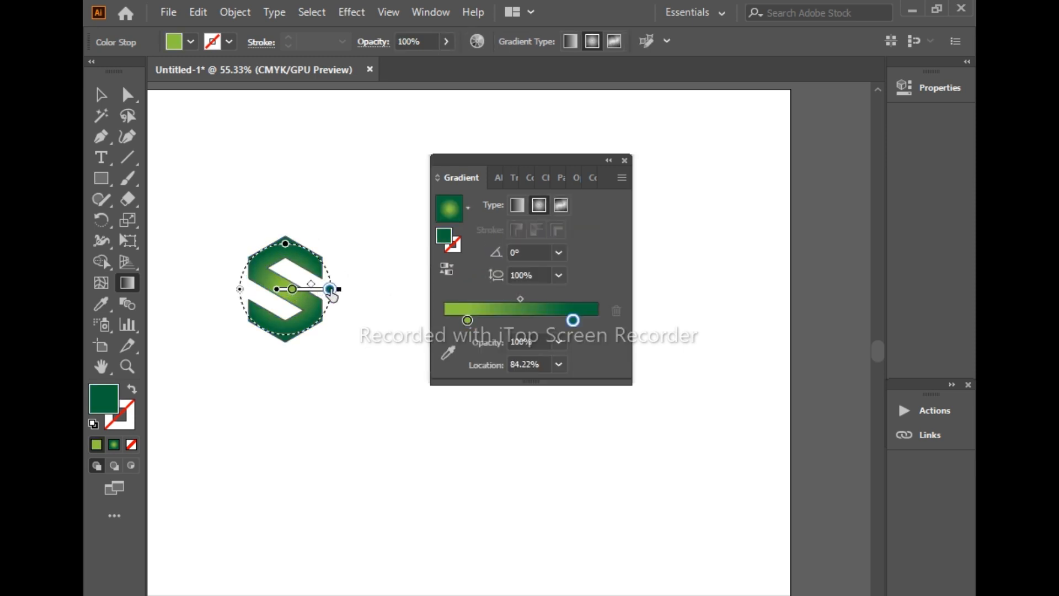
pyautogui.moveTo(246, 289)
pyautogui.mouseDown()
pyautogui.moveTo(385, 293)
pyautogui.moveTo(317, 287)
pyautogui.mouseUp()
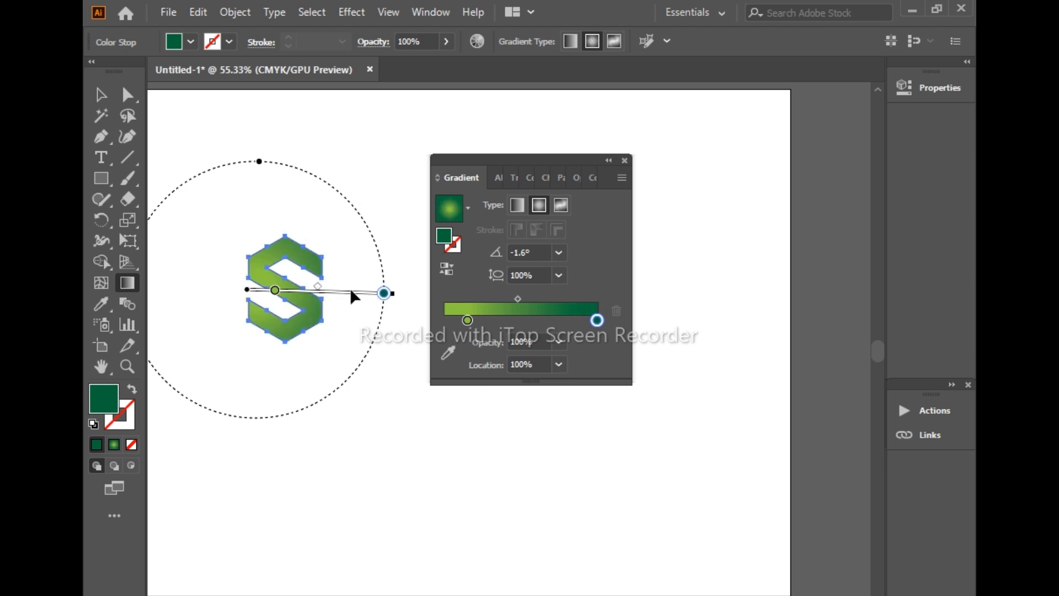
# Adjust the radial gradient's stops, placing lime at 22.43% and dark green at 99.41%, and deselect the S
pyautogui.click(275, 291)
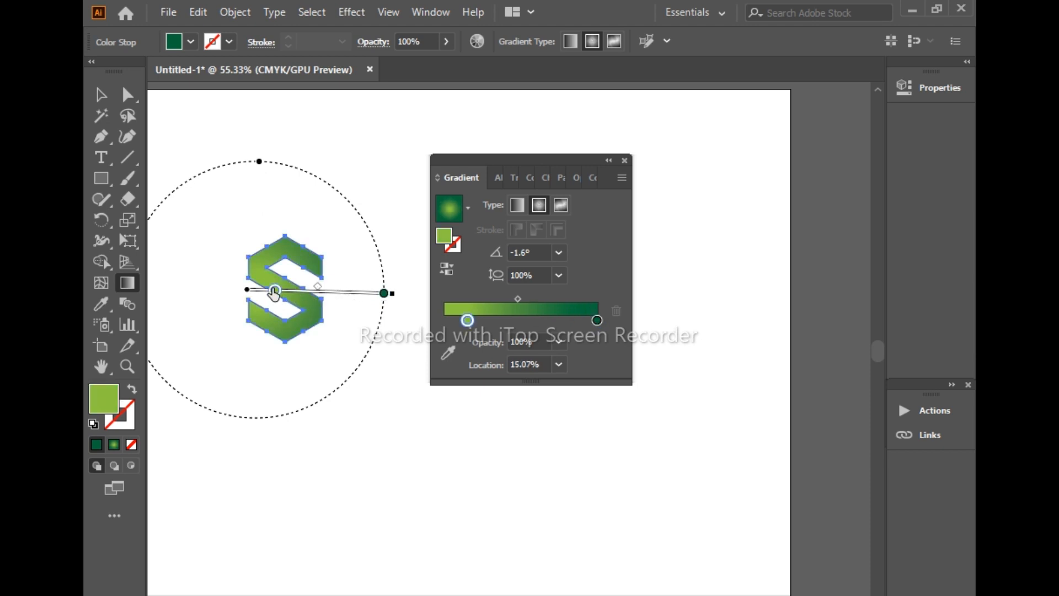
pyautogui.moveTo(275, 291); pyautogui.dragTo(282, 291)
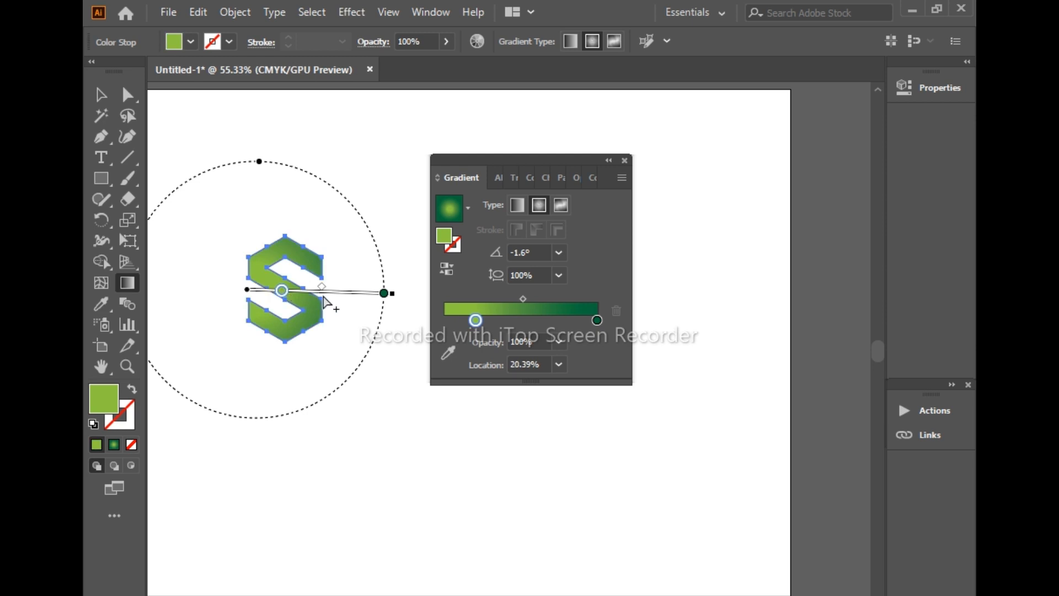
pyautogui.click(384, 293)
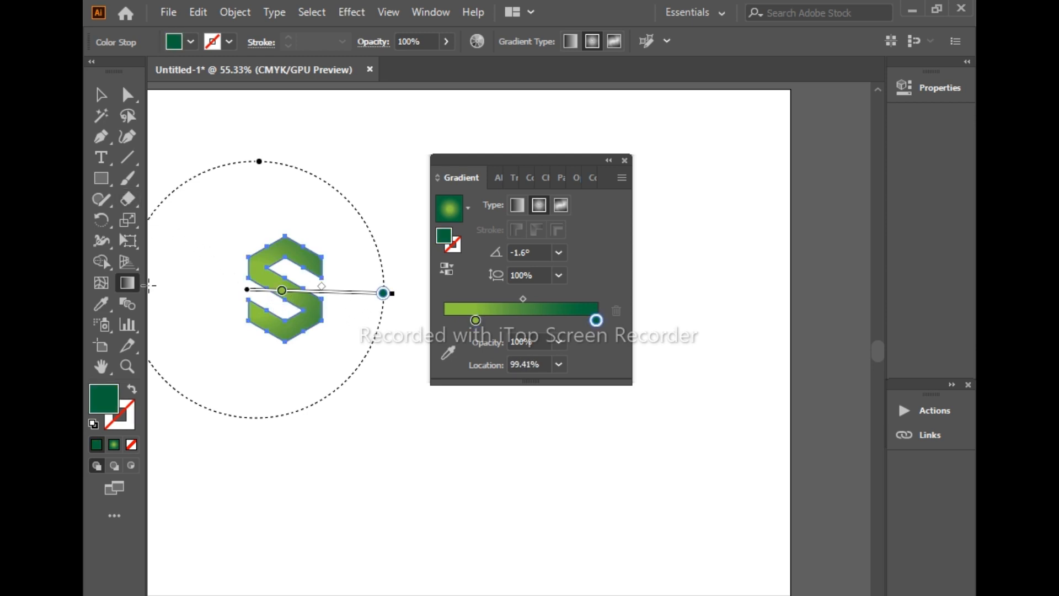
pyautogui.click(281, 291)
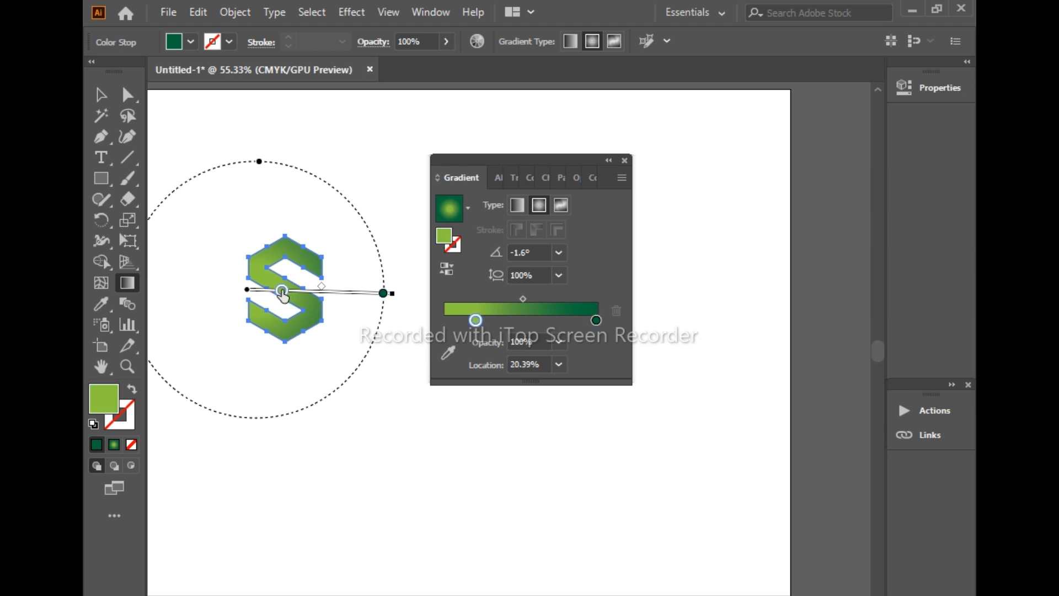
pyautogui.moveTo(282, 291); pyautogui.dragTo(285, 290)
pyautogui.click(98, 98)
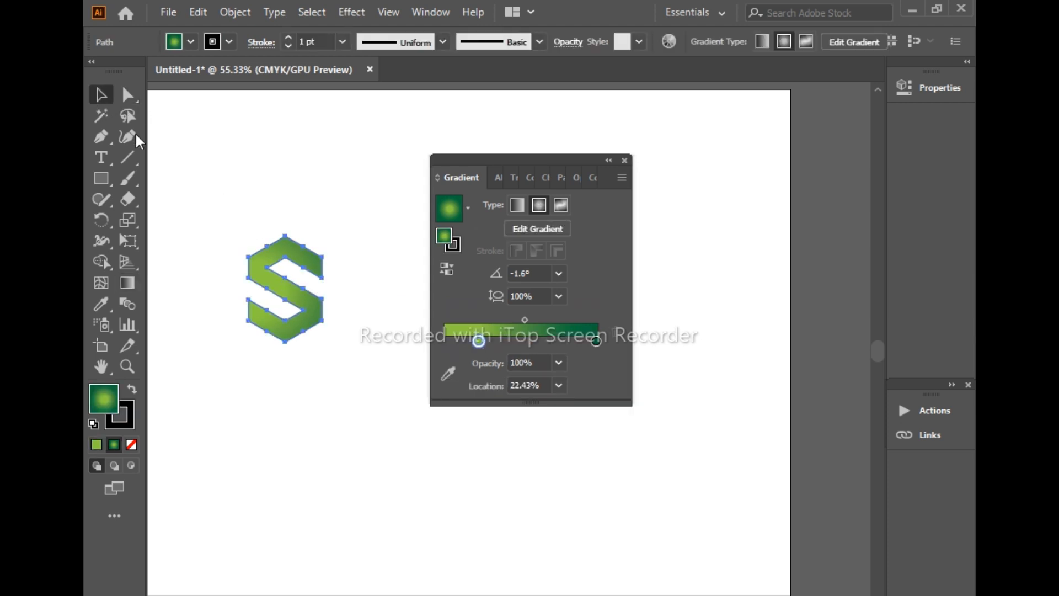
pyautogui.click(206, 187)
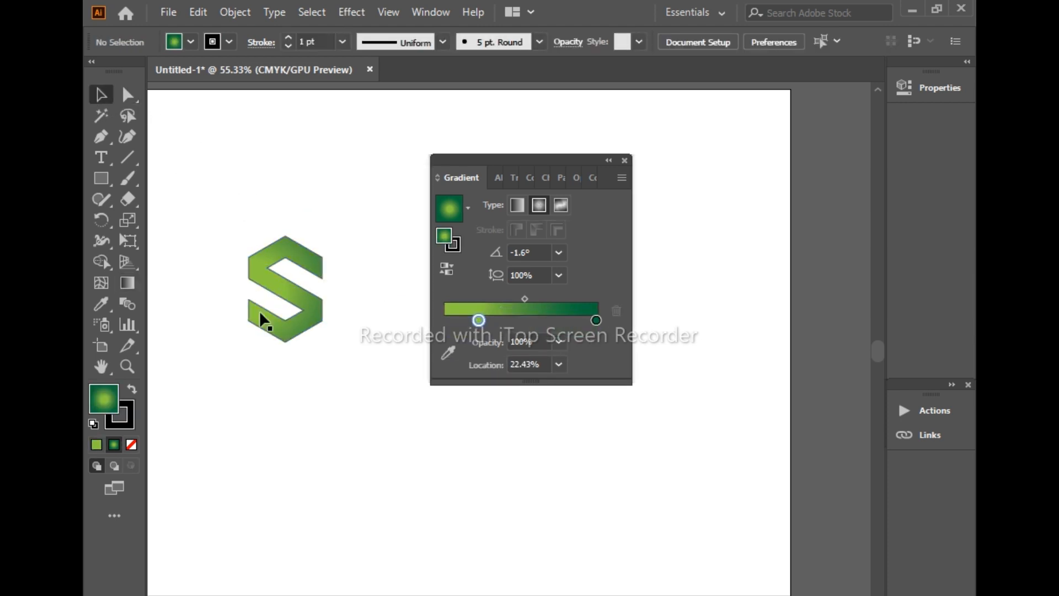
# Fill the S with the yellow-to-orange gradient preset swatch and close the gradient settings
pyautogui.click(265, 276)
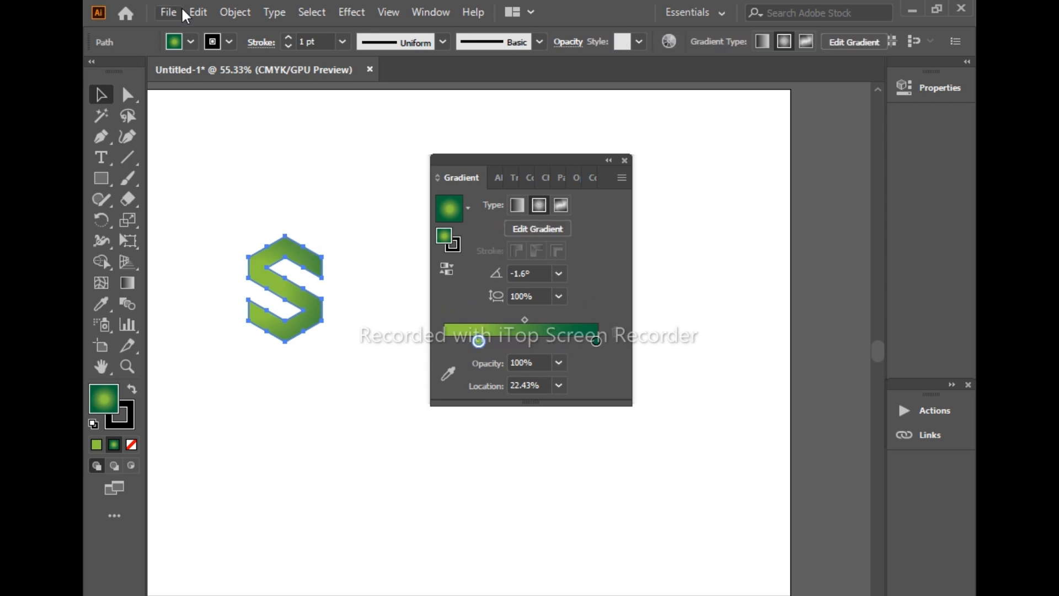
pyautogui.click(186, 44)
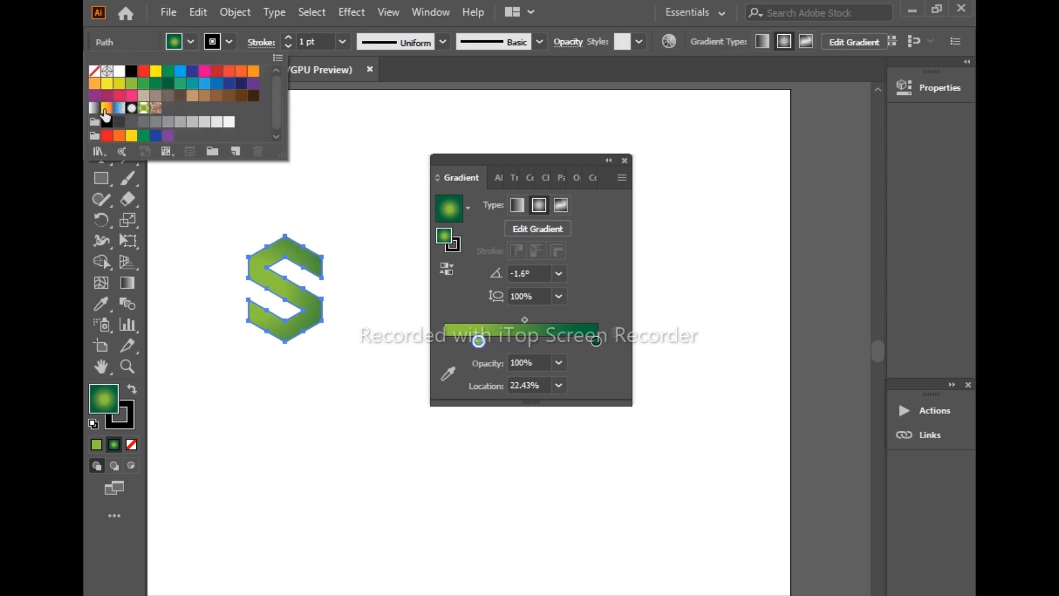
pyautogui.click(107, 108)
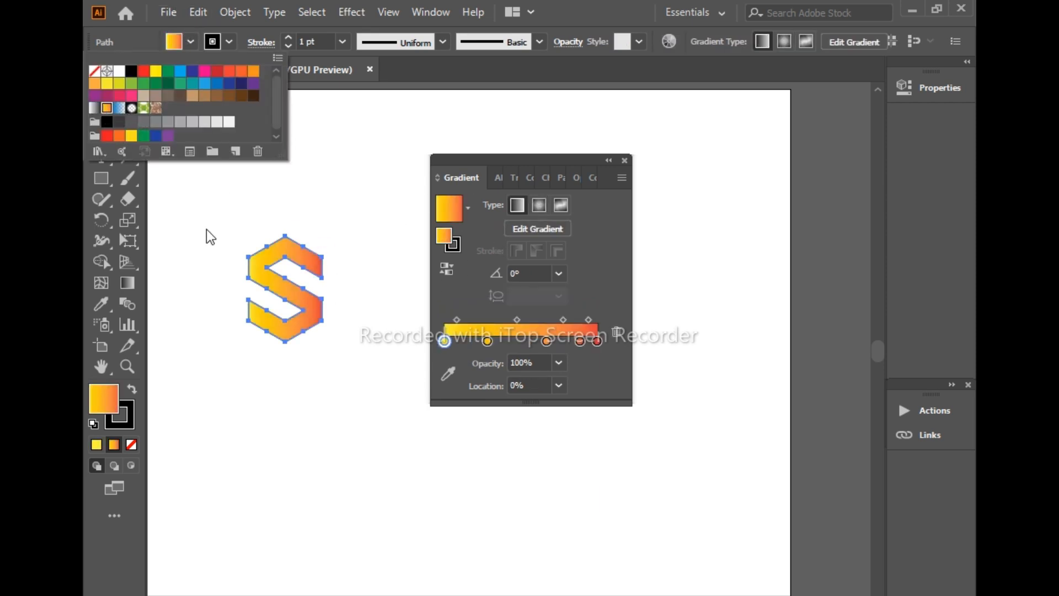
pyautogui.click(237, 218)
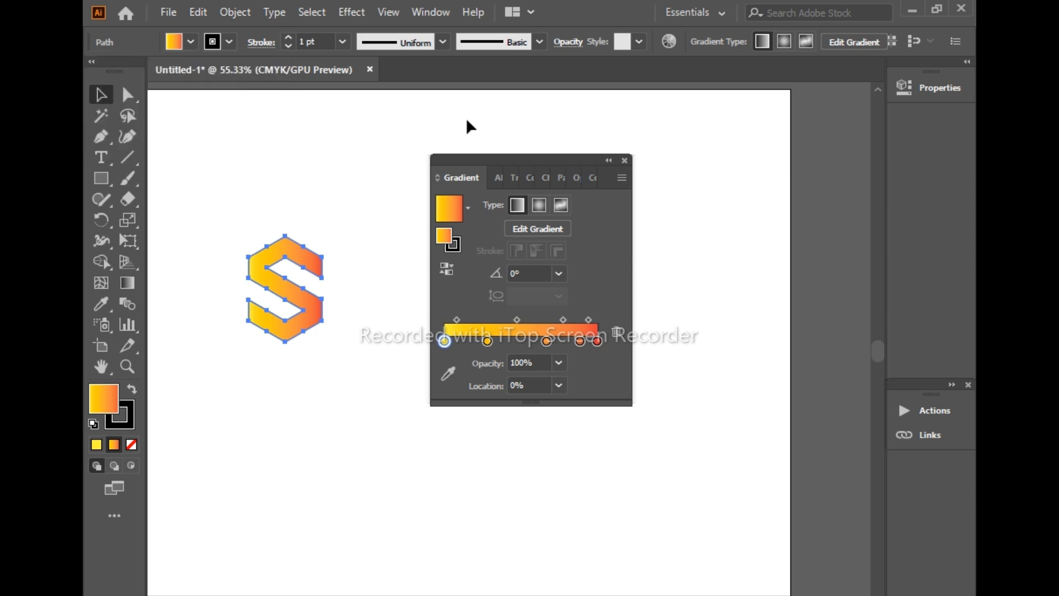
pyautogui.click(625, 160)
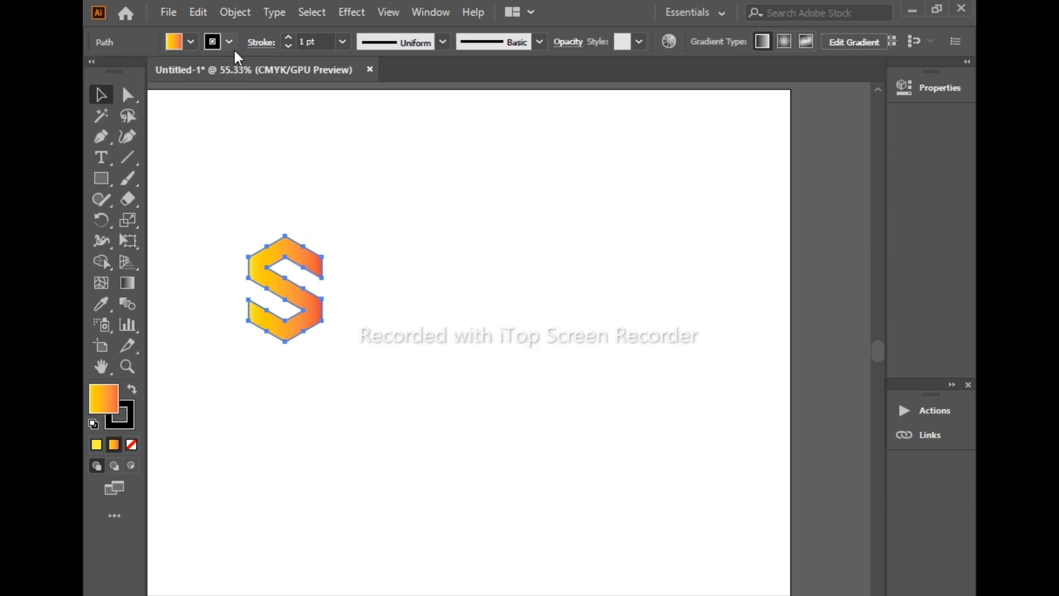
# Apply the same yellow-to-orange gradient to the S's stroke and set the stroke weight to 5 pt
pyautogui.click(131, 422)
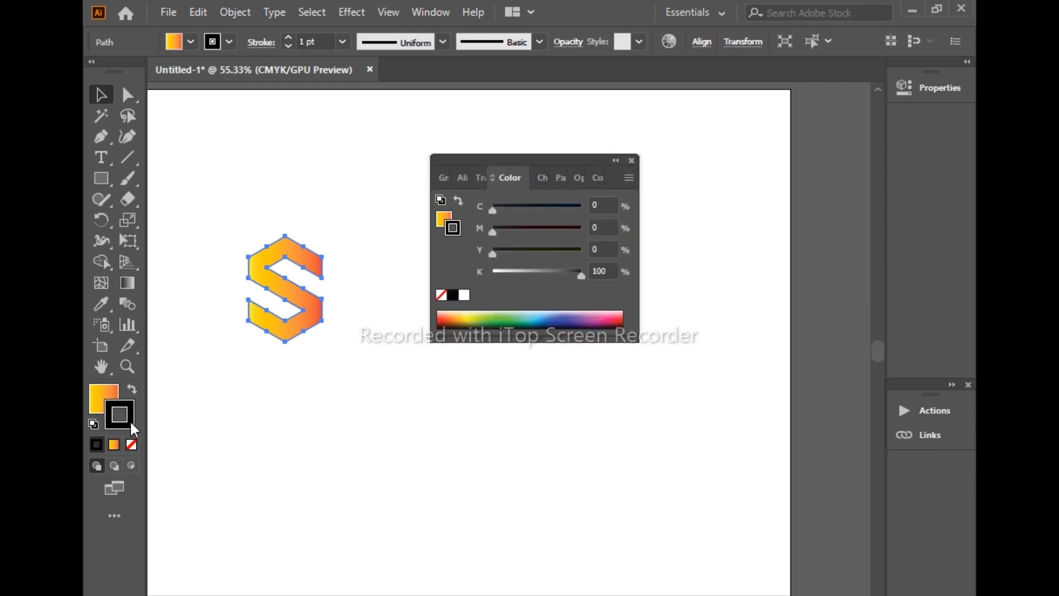
pyautogui.click(117, 442)
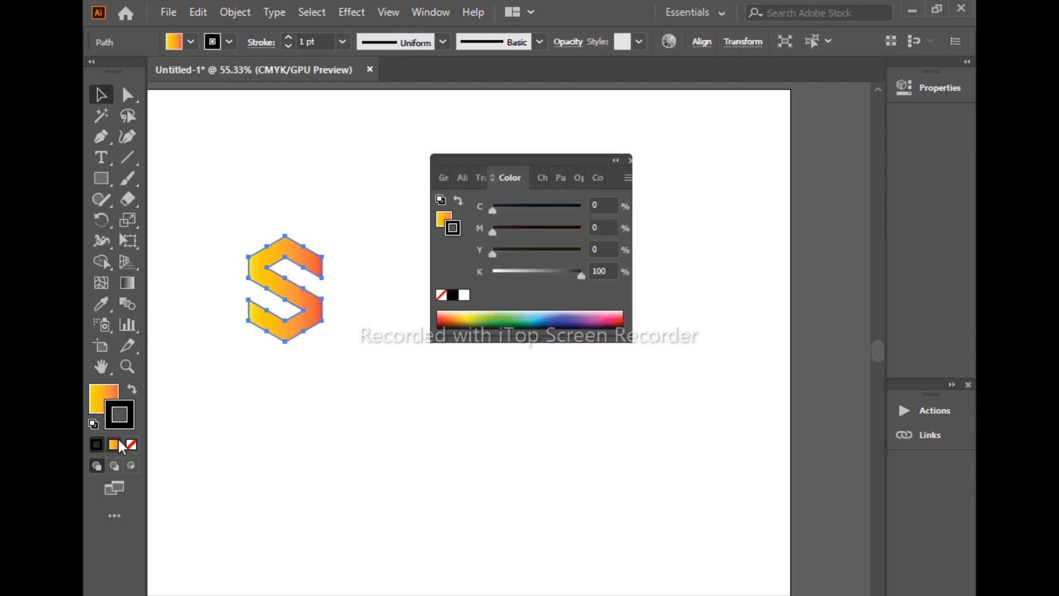
pyautogui.click(205, 377)
pyautogui.click(264, 258)
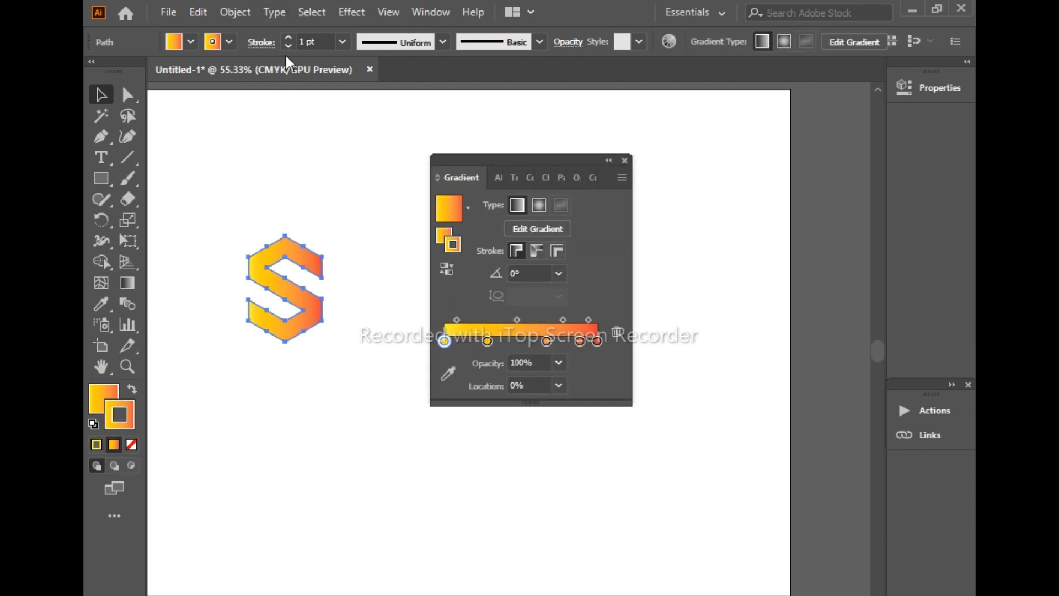
pyautogui.click(316, 41)
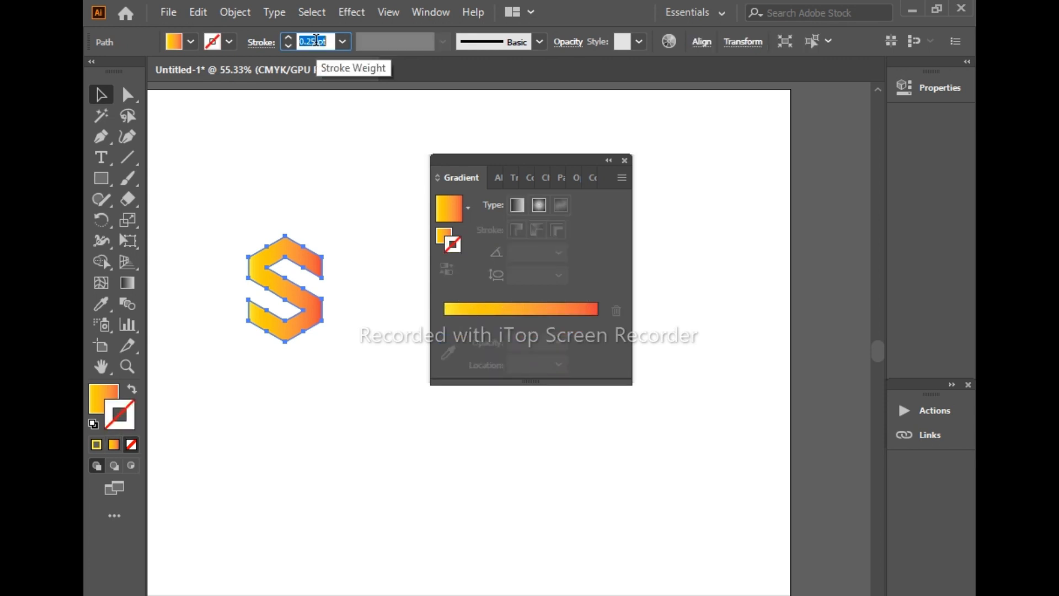
pyautogui.write('5')
pyautogui.press('Return')
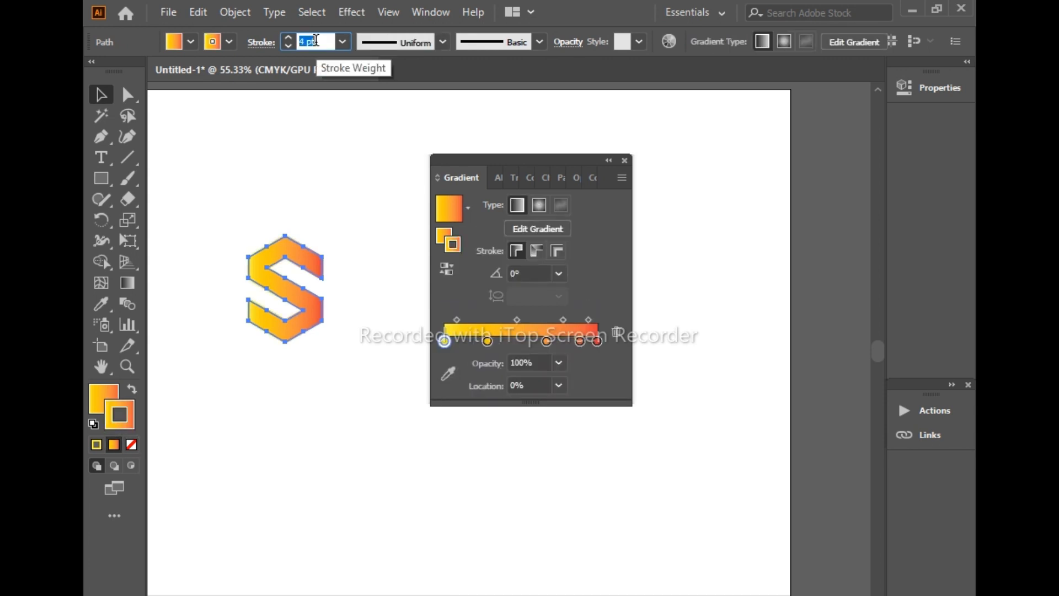
pyautogui.click(625, 161)
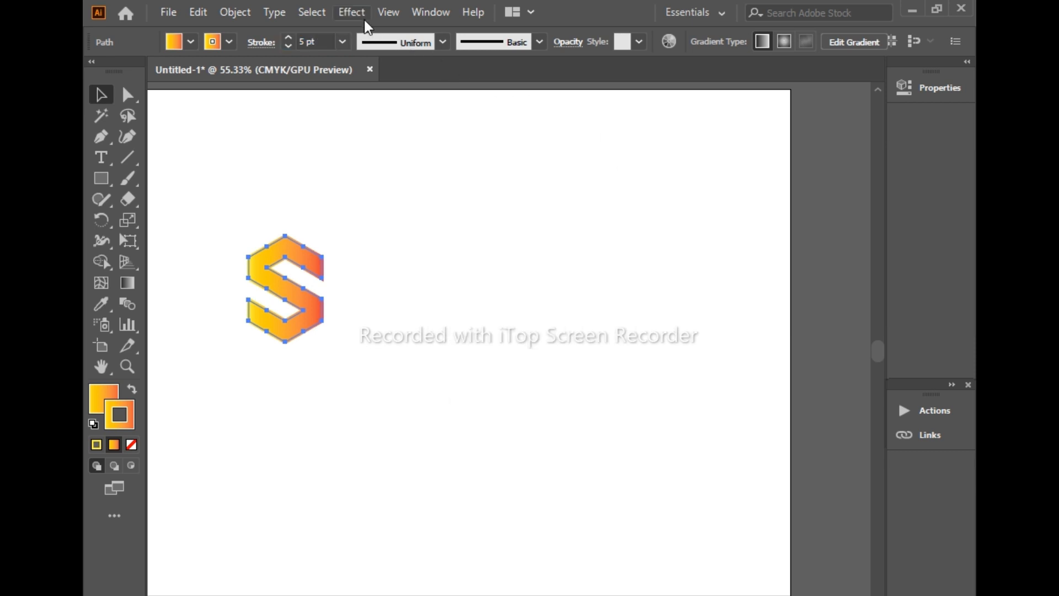
# Add a previewed black Drop Shadow to the S in Multiply mode with 75% opacity, 7 px offsets and 5 px blur
pyautogui.click(364, 20)
pyautogui.moveTo(389, 210)
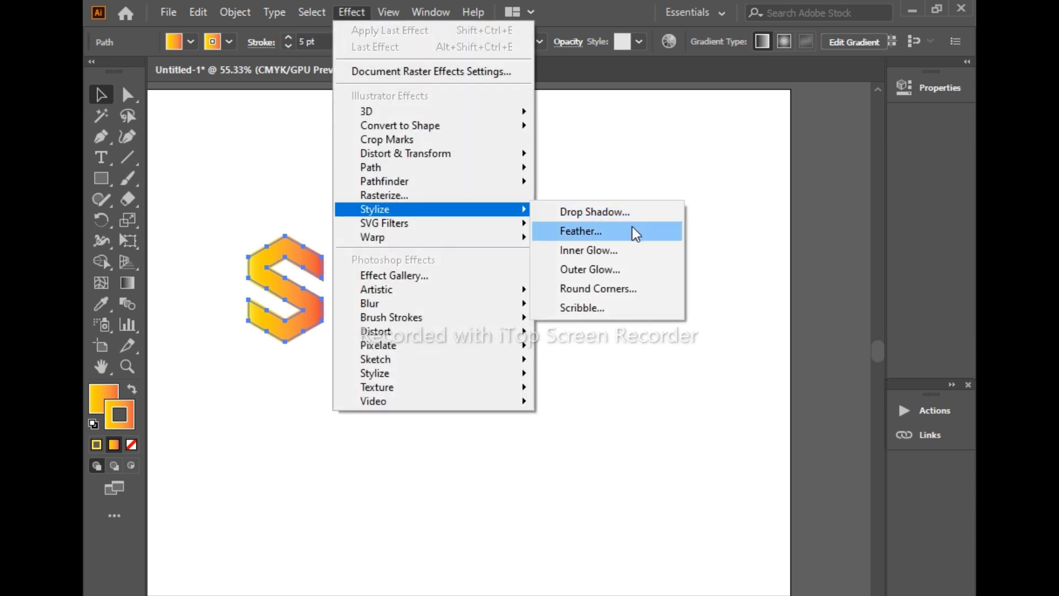
pyautogui.click(627, 214)
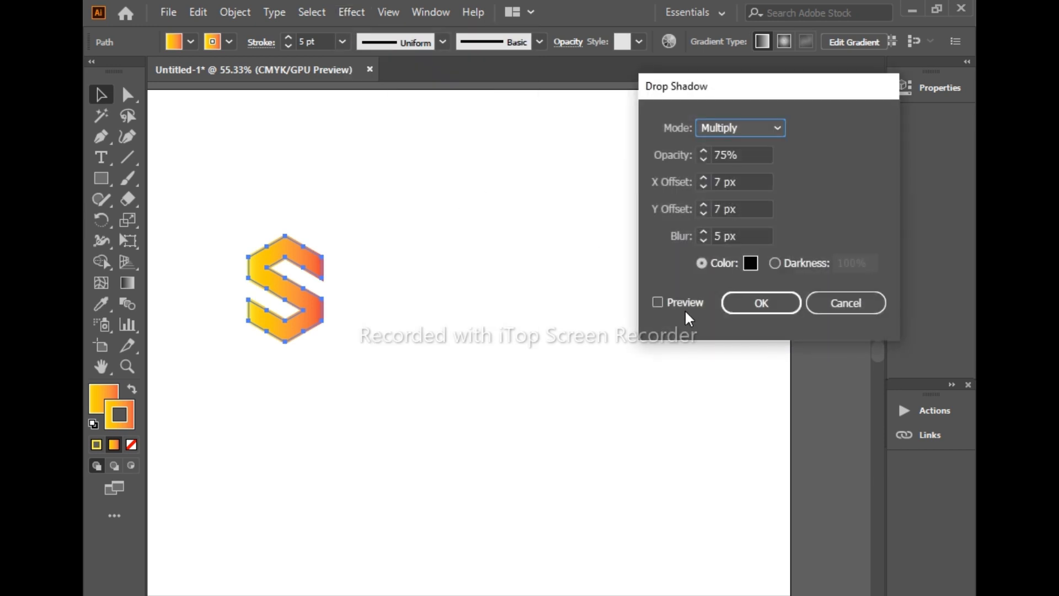
pyautogui.click(658, 302)
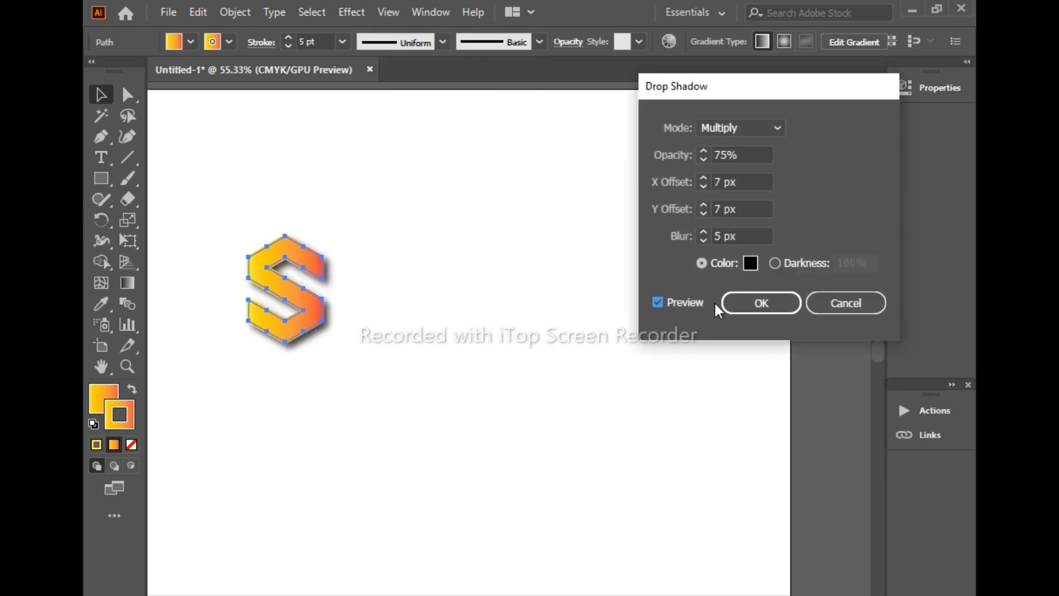
pyautogui.moveTo(797, 93); pyautogui.dragTo(510, 78)
pyautogui.click(475, 289)
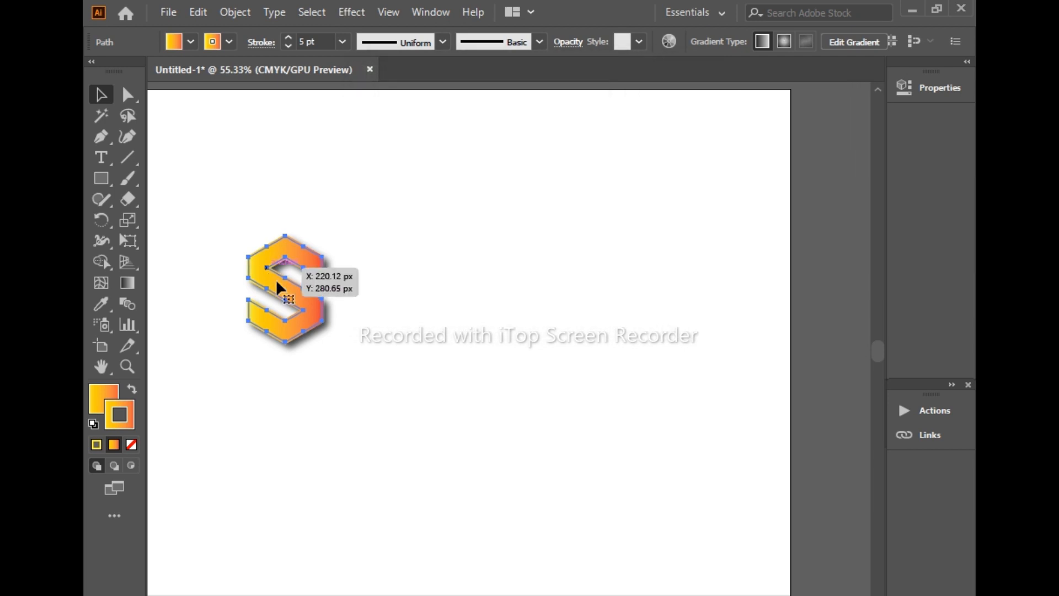
pyautogui.click(370, 128)
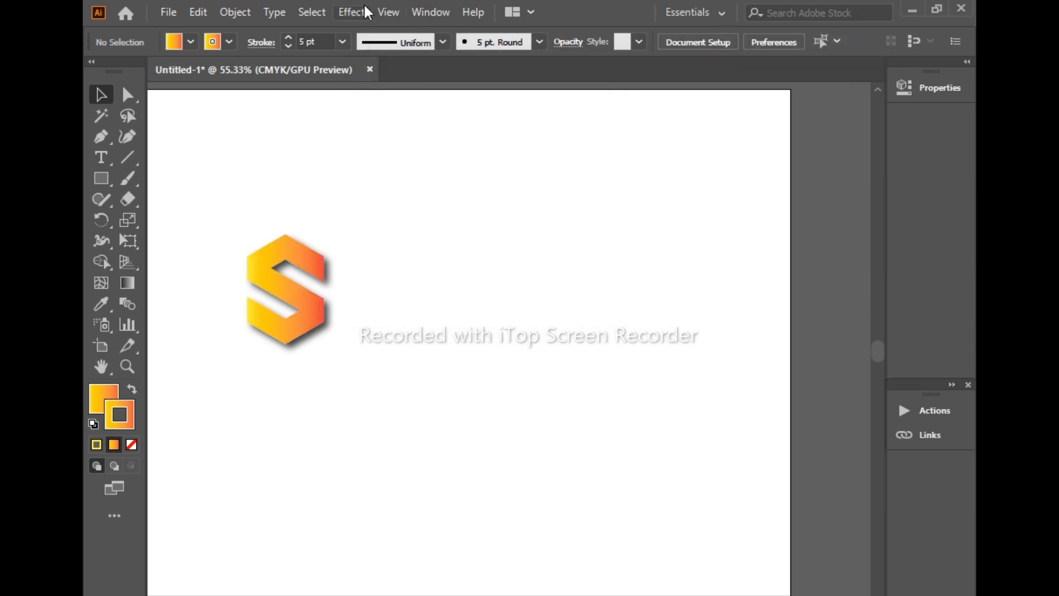
# Set the S's stroke weight to 7 pt and deselect the letter
pyautogui.click(276, 280)
pyautogui.scroll(-2, 315, 35)
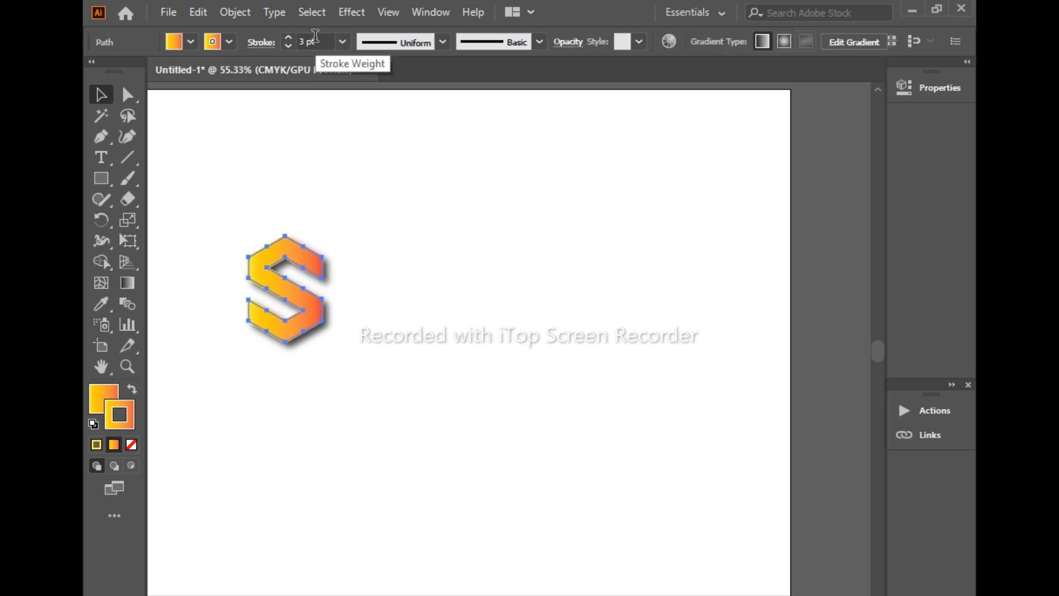
pyautogui.scroll(4, 315, 36)
pyautogui.click(347, 231)
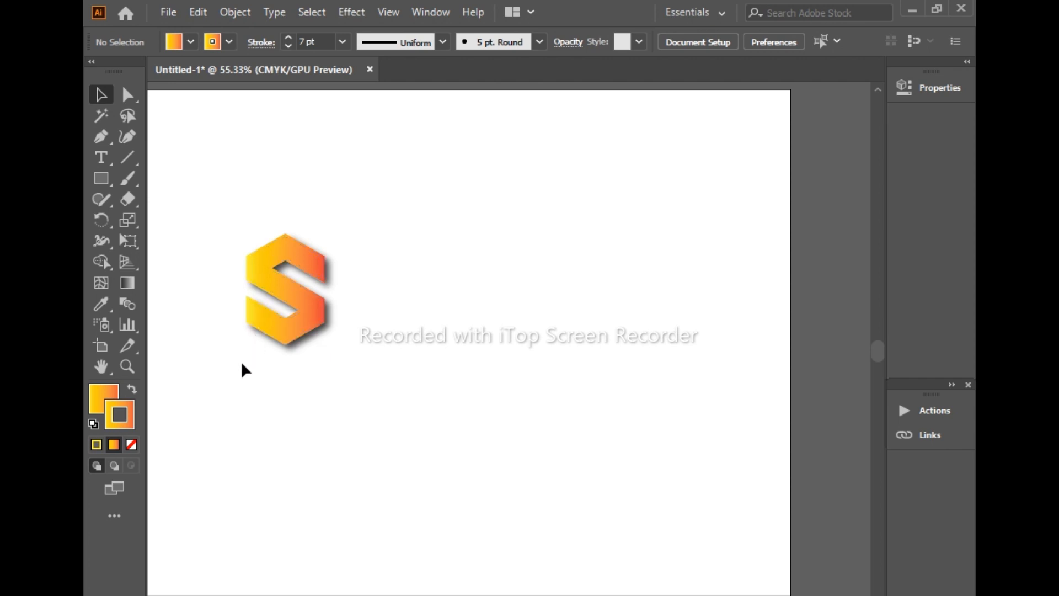
pyautogui.scroll(2, 241, 364)
pyautogui.scroll(-1, 243, 370)
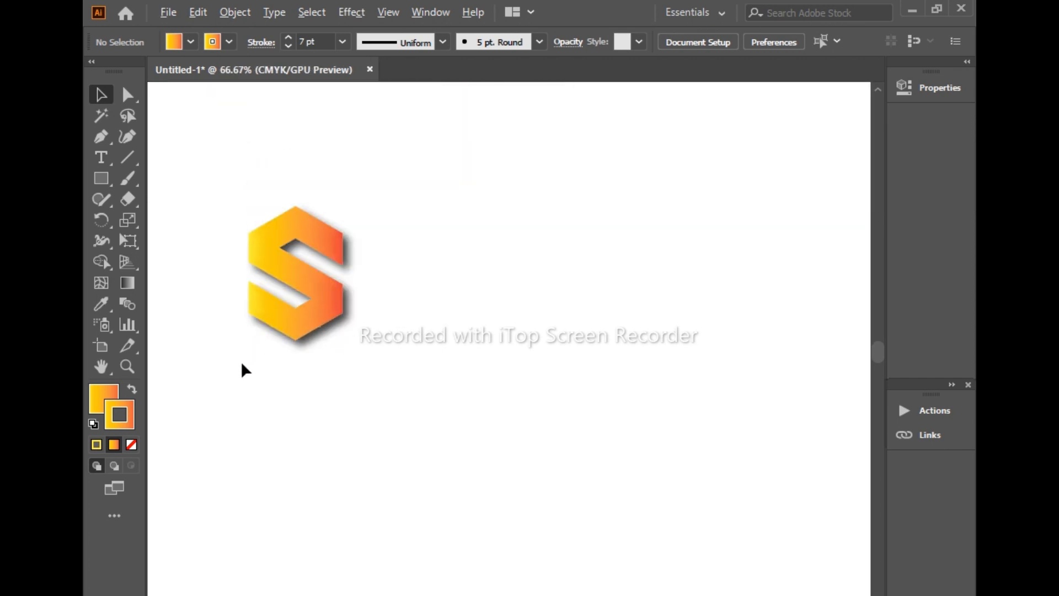
# Delete the two middle orange colour stops from the S's stroke gradient, keeping the yellow, golden and red stops
pyautogui.click(232, 43)
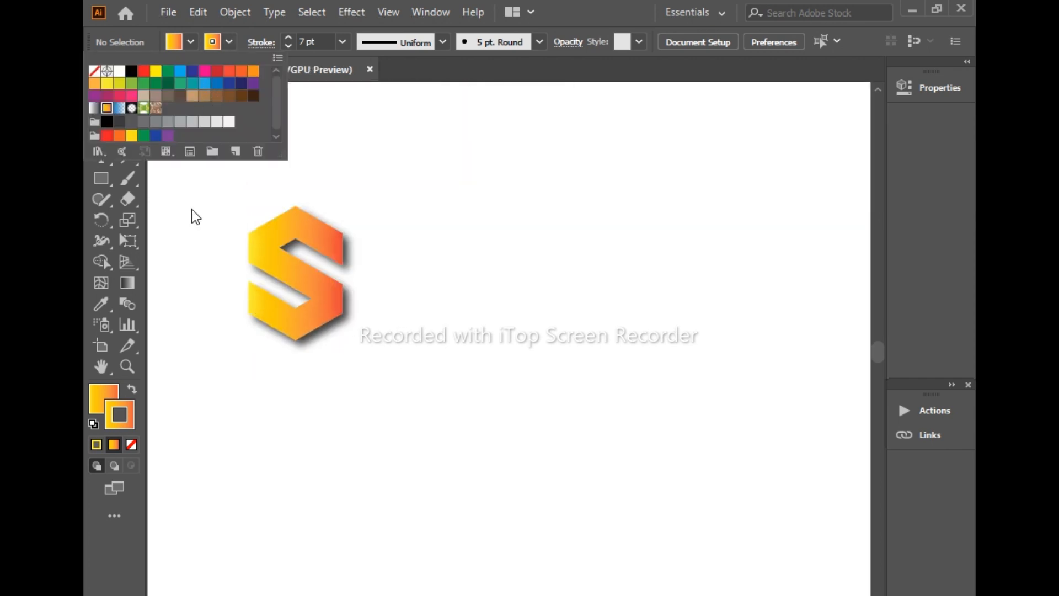
pyautogui.click(292, 323)
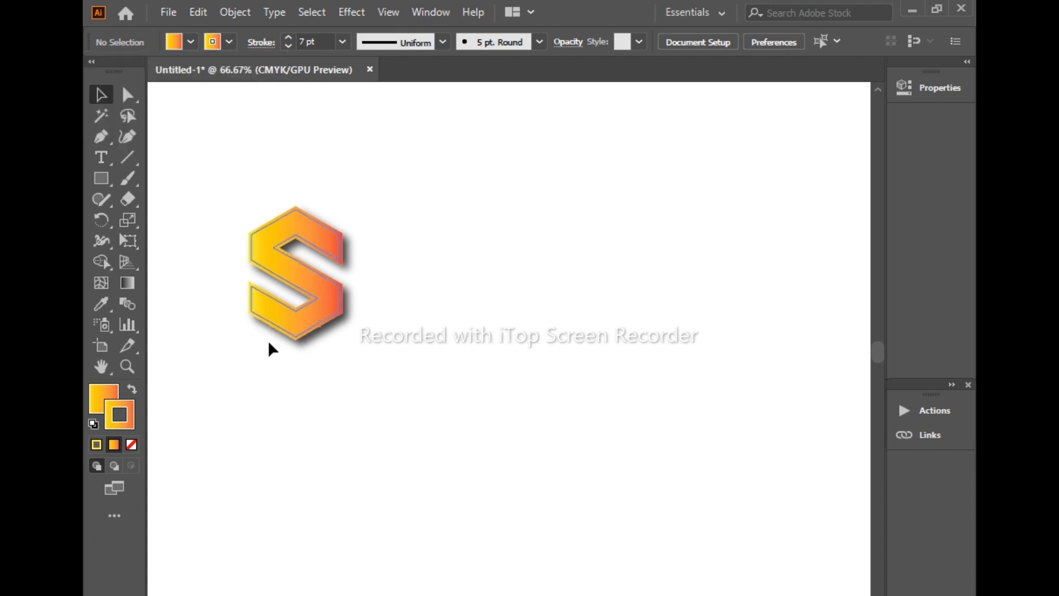
pyautogui.click(303, 319)
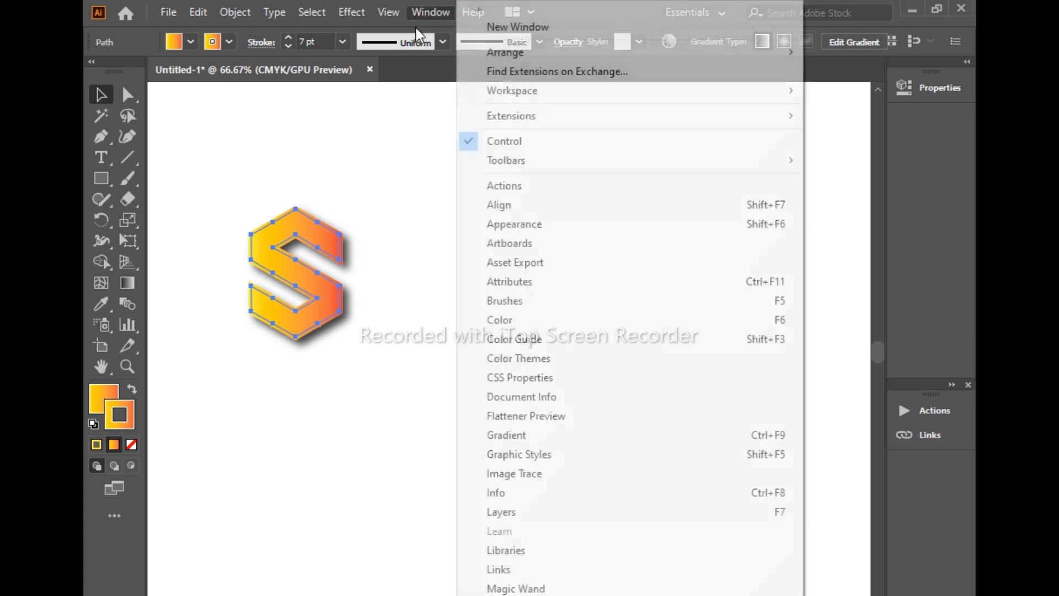
pyautogui.click(417, 11)
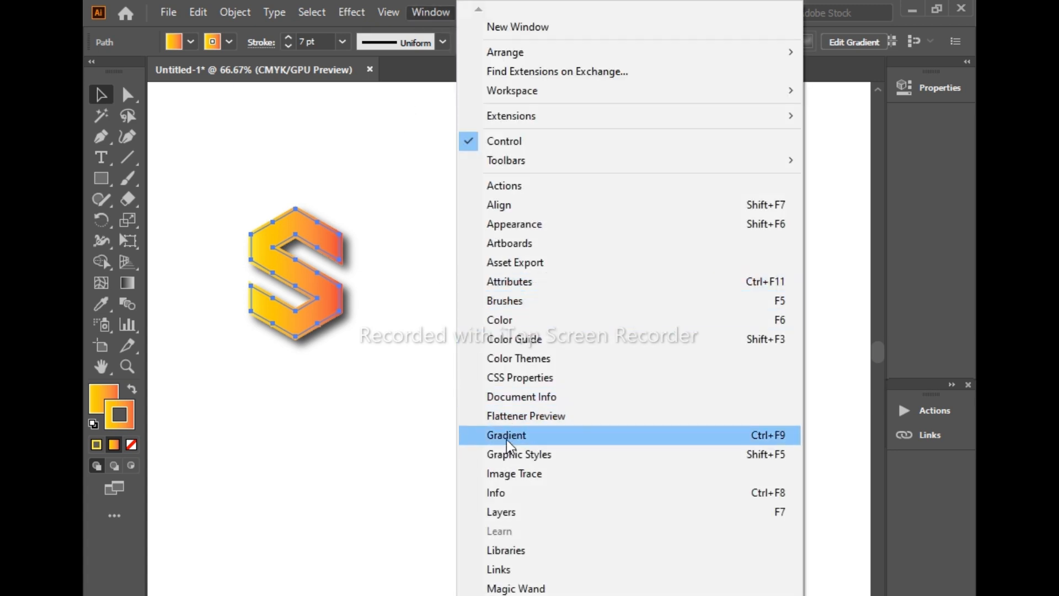
pyautogui.click(506, 436)
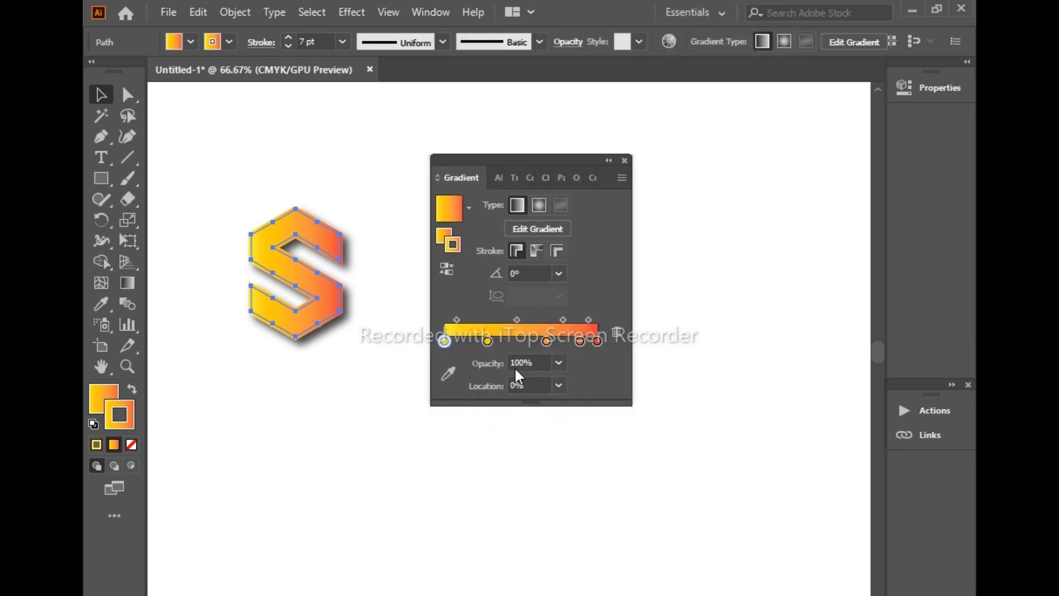
pyautogui.click(547, 340)
pyautogui.click(619, 331)
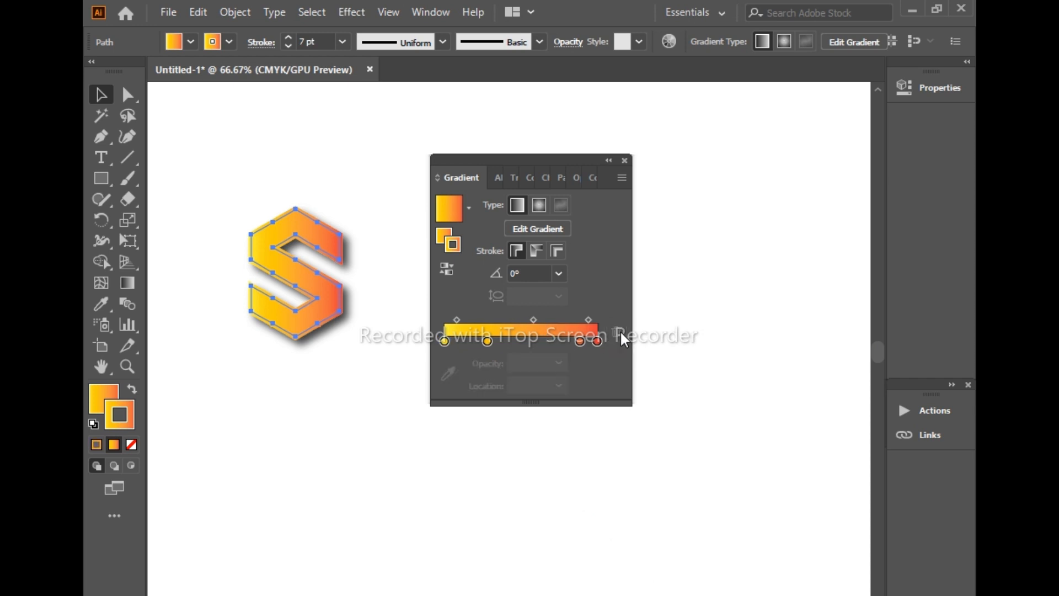
pyautogui.click(580, 341)
pyautogui.click(616, 332)
# Try a radial type for the S's stroke gradient, reversing its colour order and reversing it back
pyautogui.click(539, 205)
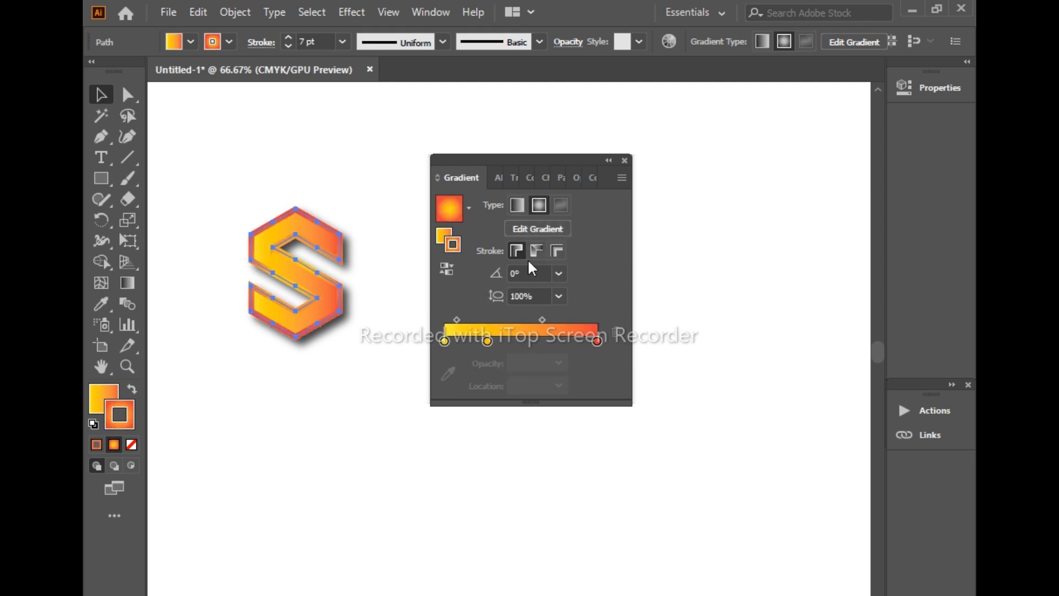
pyautogui.click(448, 264)
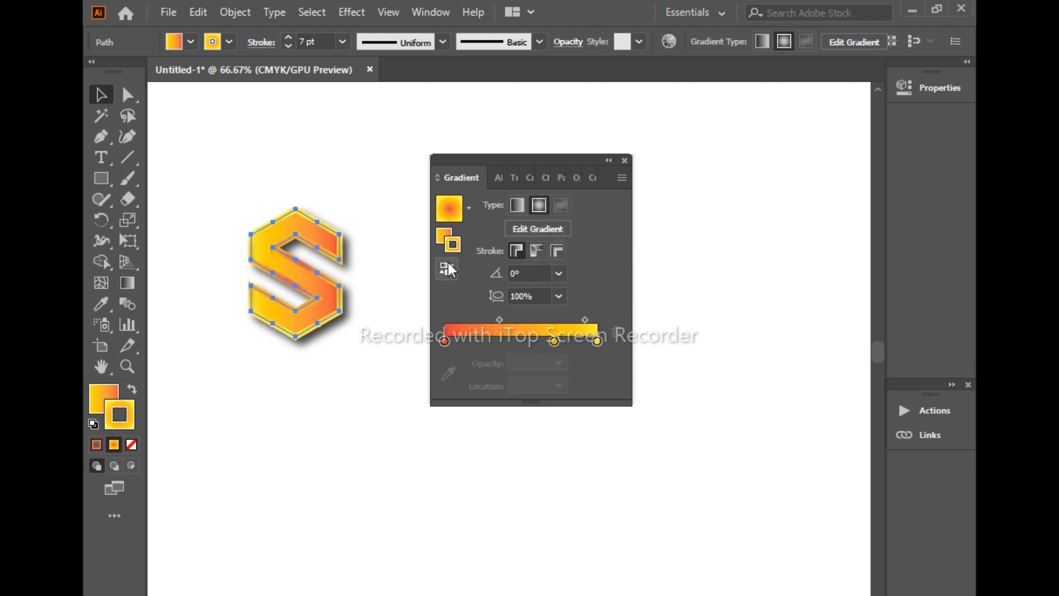
pyautogui.click(448, 263)
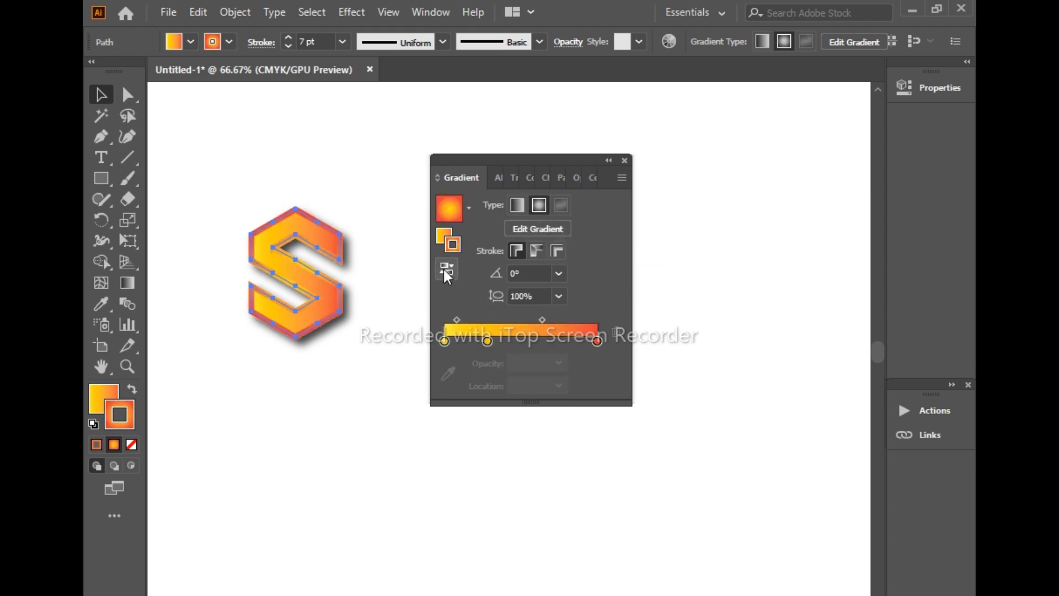
# Make the stroke gradient linear with the golden stop at 100% and the red stop at 43.02%, and deselect the S
pyautogui.click(134, 280)
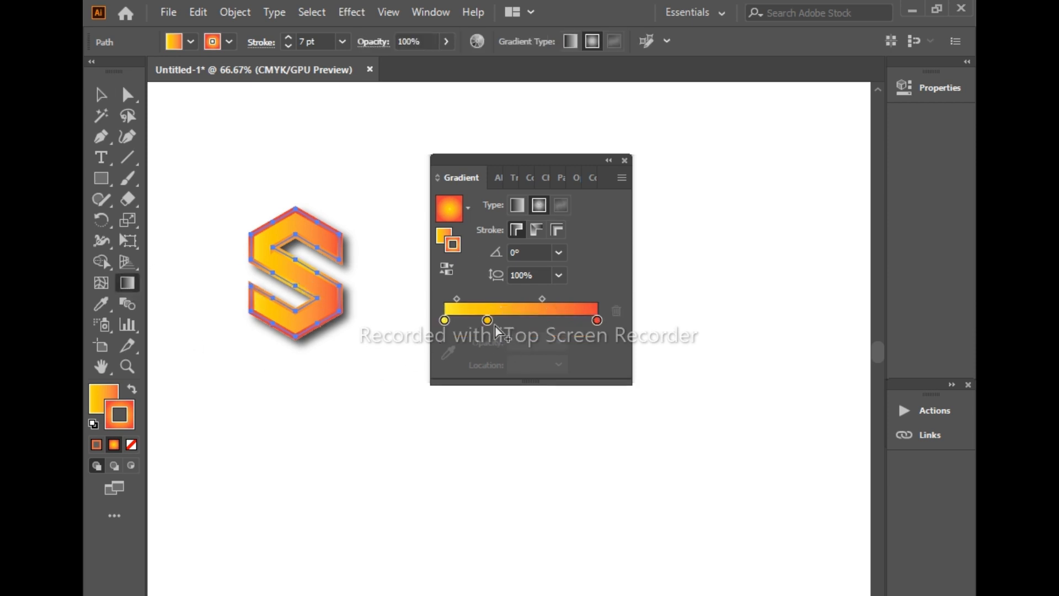
pyautogui.moveTo(488, 320); pyautogui.dragTo(598, 320)
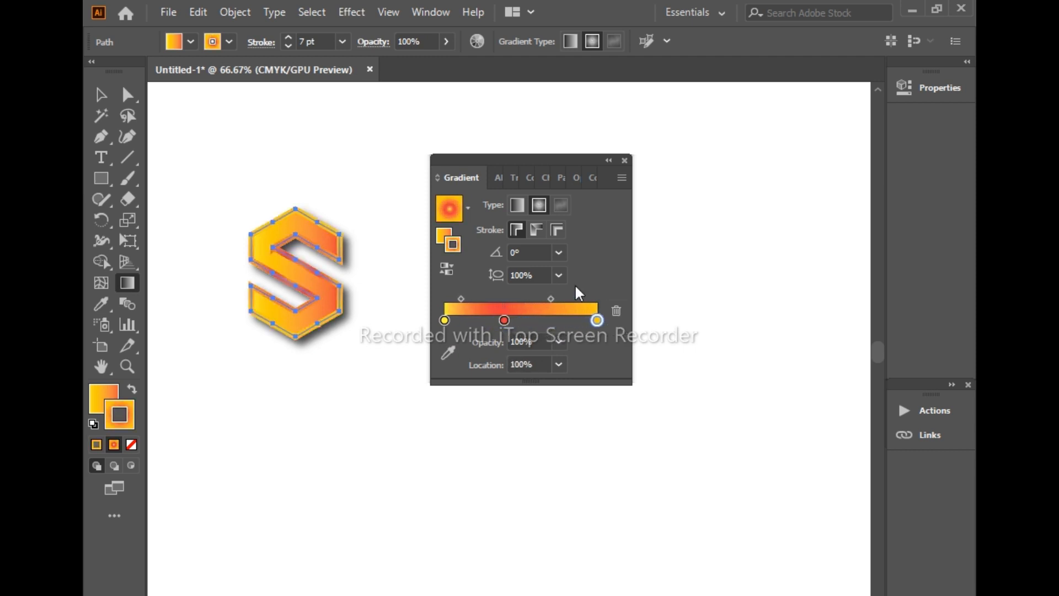
pyautogui.click(516, 206)
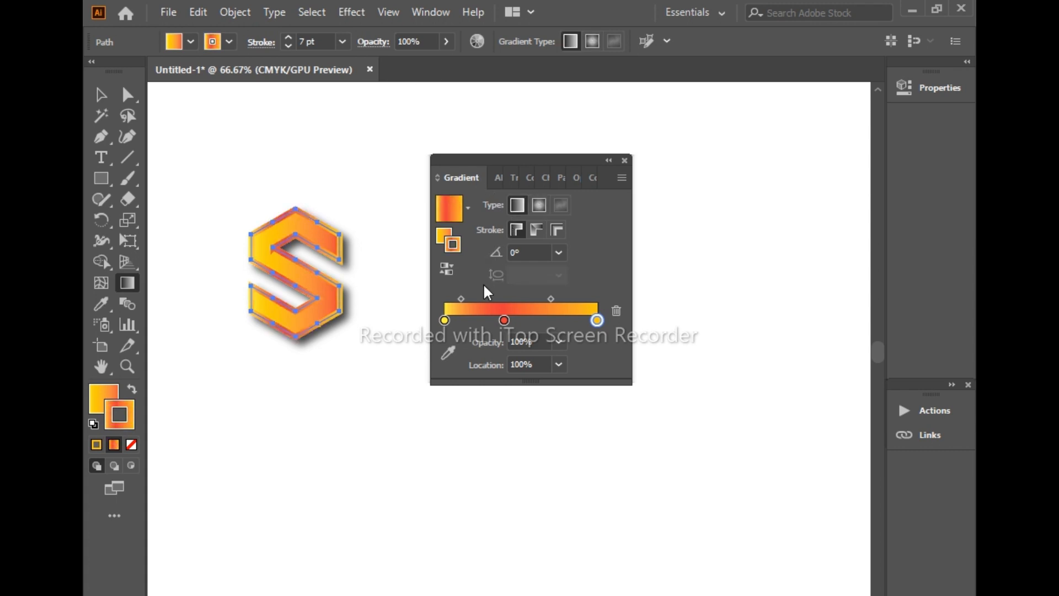
pyautogui.moveTo(505, 319); pyautogui.dragTo(517, 318)
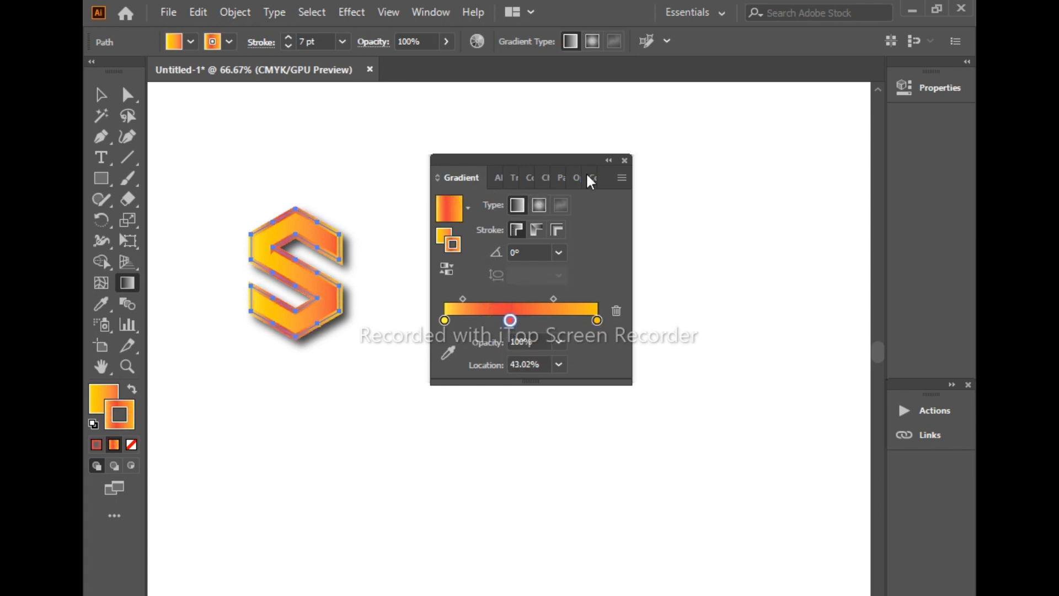
pyautogui.click(625, 161)
pyautogui.click(100, 95)
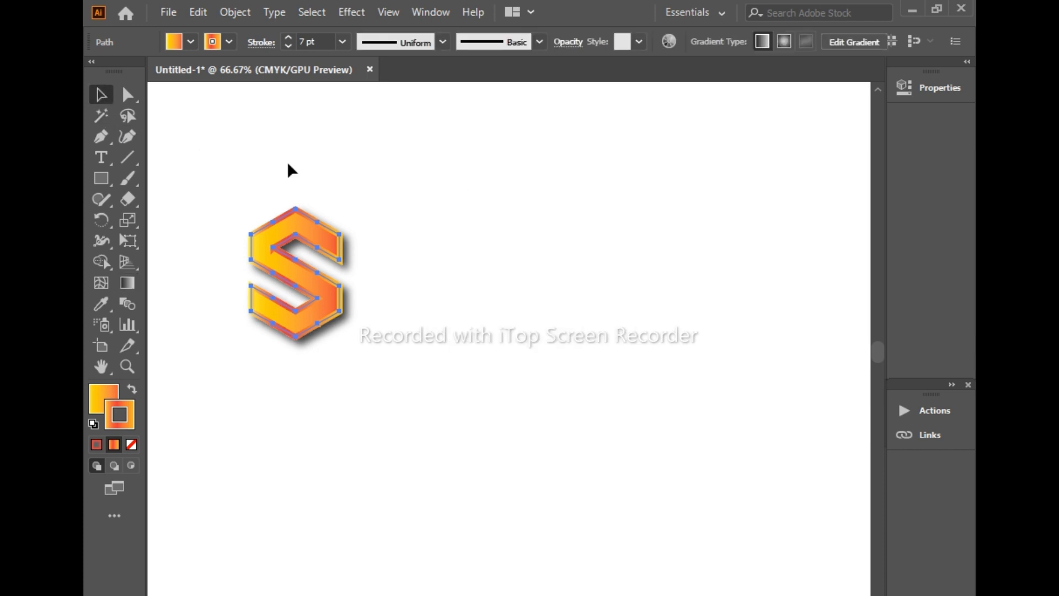
pyautogui.click(288, 164)
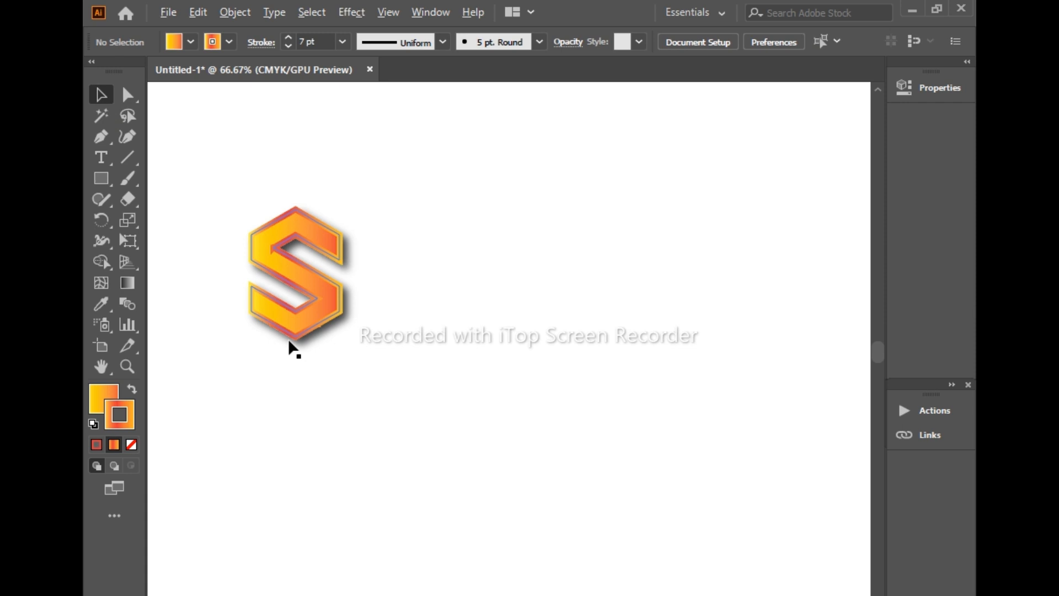
pyautogui.scroll(-1, 289, 342)
pyautogui.scroll(4, 289, 342)
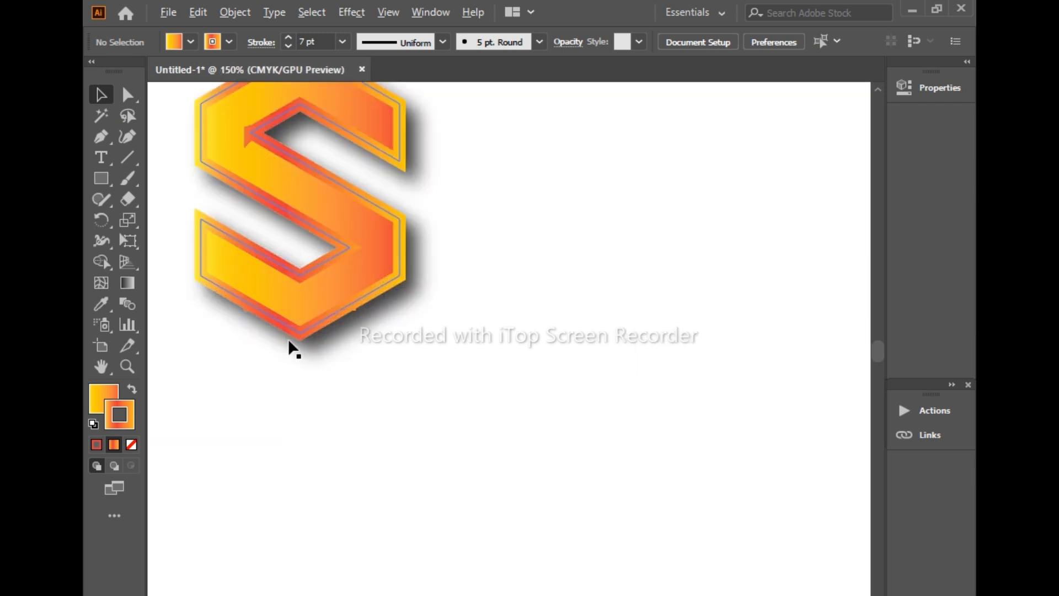
pyautogui.scroll(4, 280, 348)
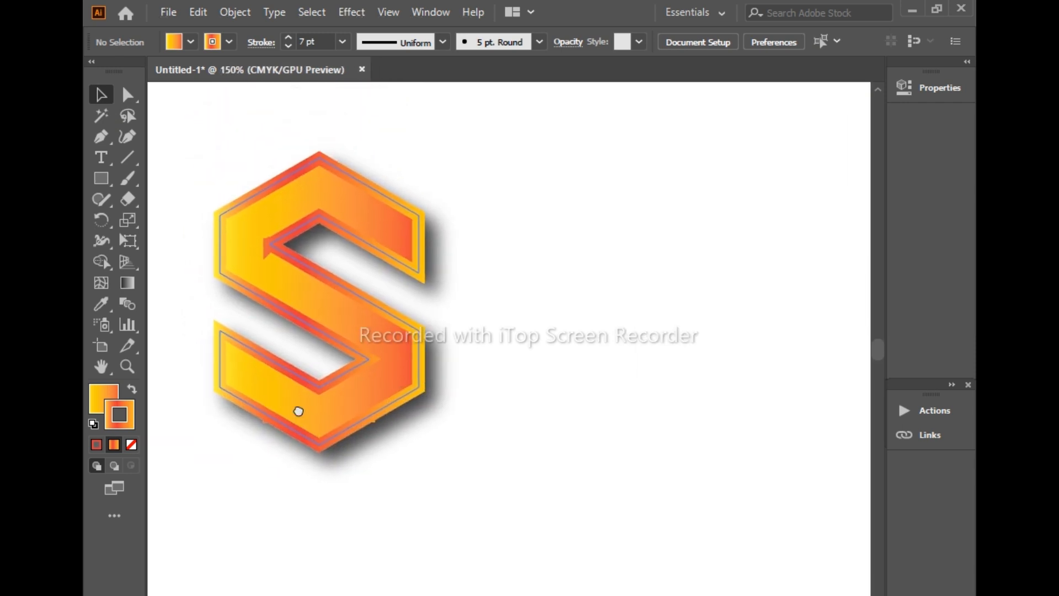
pyautogui.scroll(1, 298, 417)
pyautogui.scroll(-2, 298, 417)
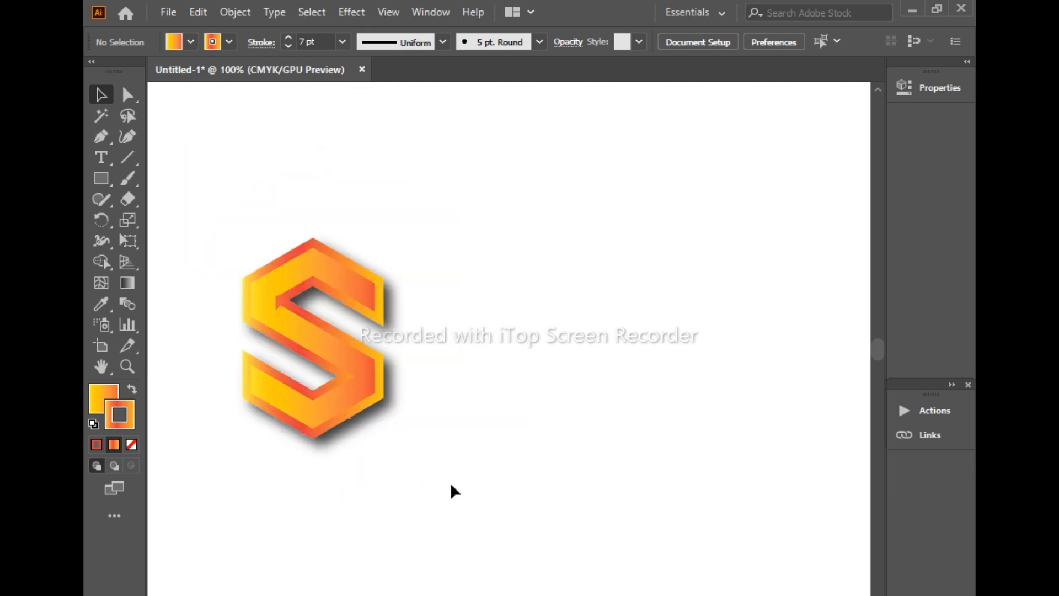